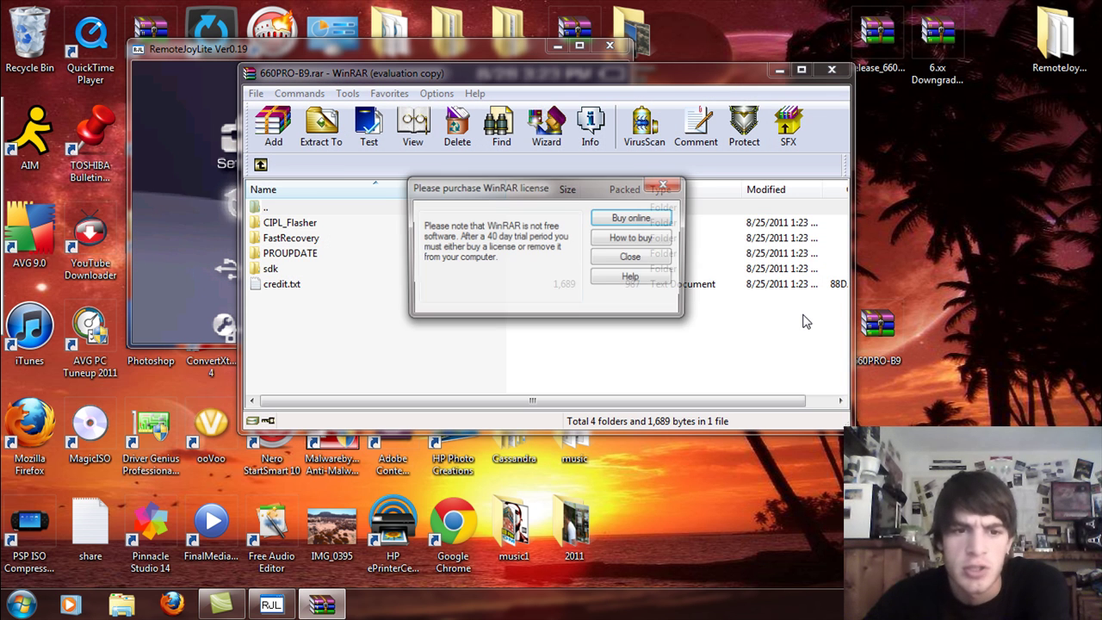
Dismiss the WinRAR licence notice and minimize the 660PRO-B9.rar window
{"action": "left_click", "coordinate": [598, 257]}
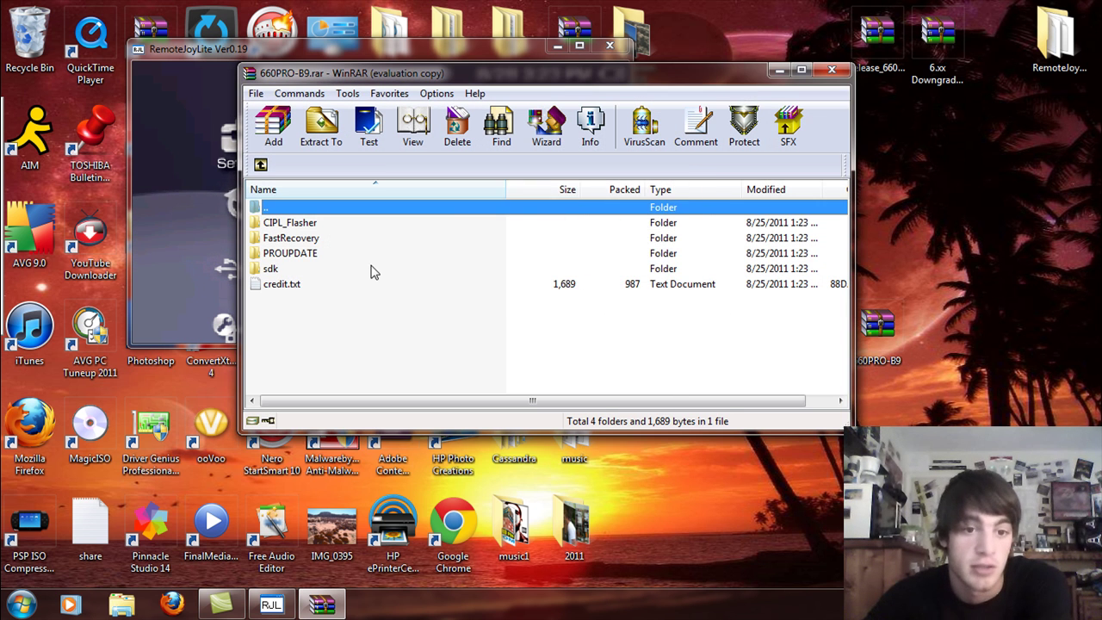
{"action": "left_click_drag", "start_coordinate": [615, 77], "coordinate": [787, 69]}
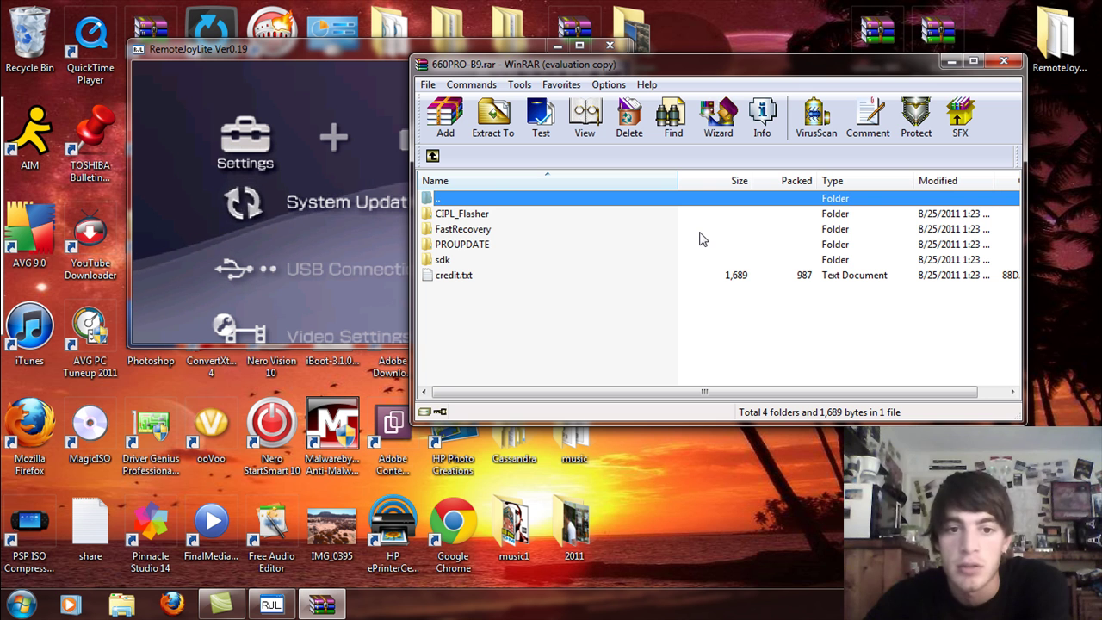
{"action": "left_click", "coordinate": [949, 61]}
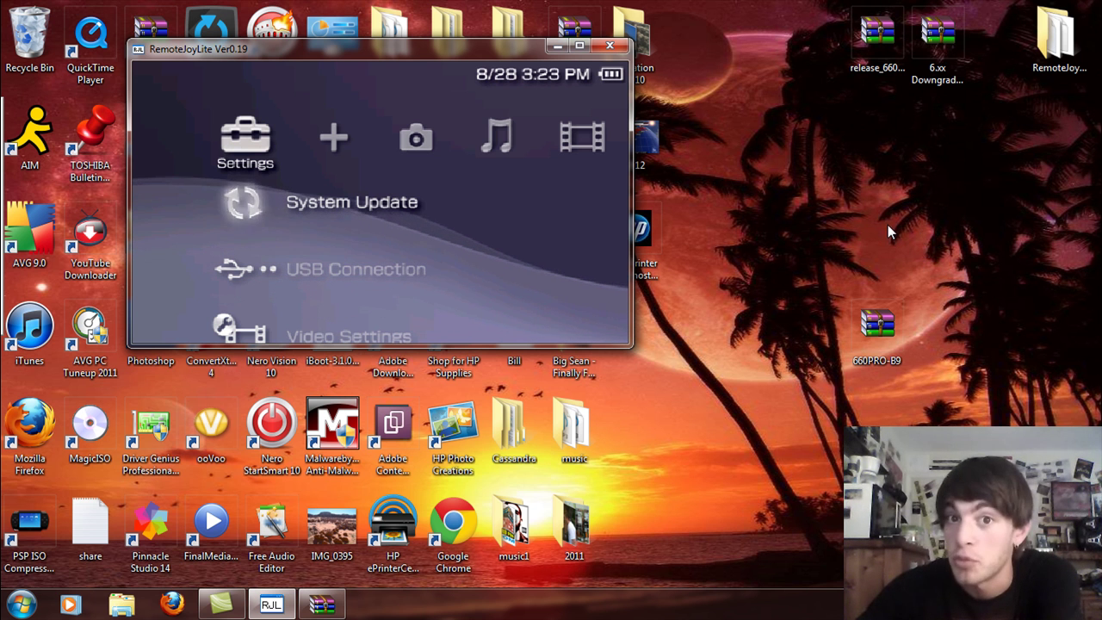
Open the 660PRO-B9 archive from the desktop and dismiss the licence notice
{"action": "left_click", "coordinate": [878, 320]}
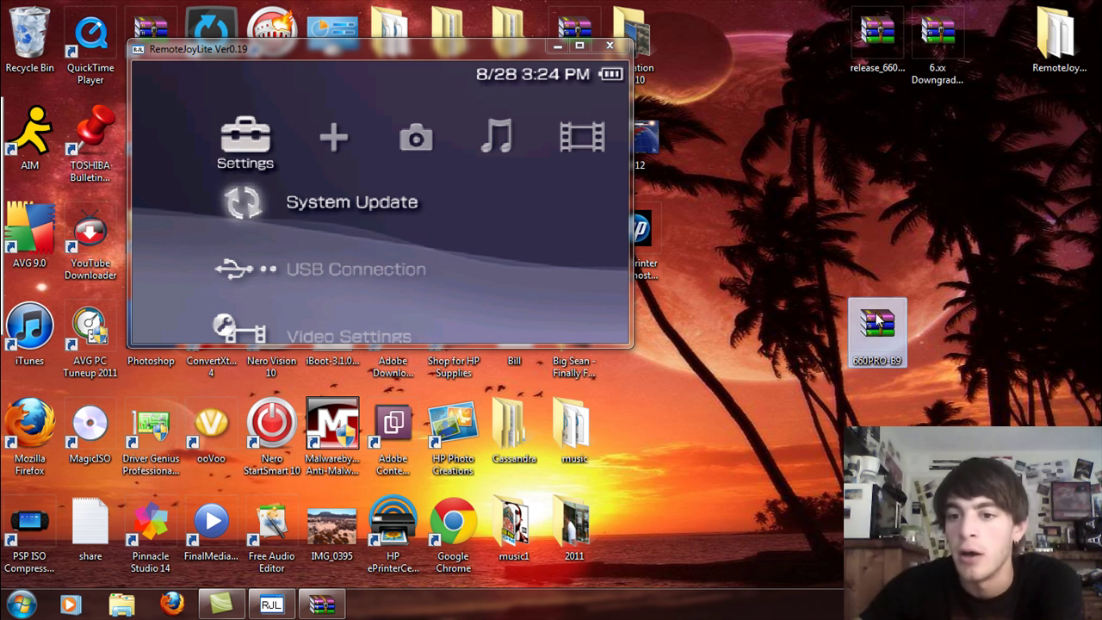
{"action": "left_click", "coordinate": [929, 324]}
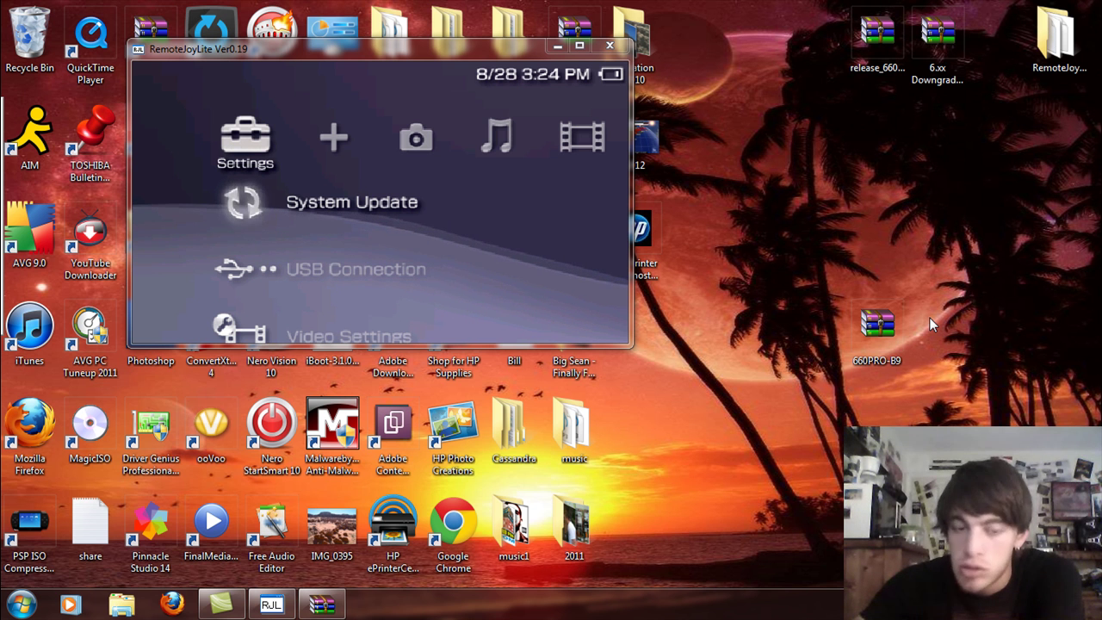
{"action": "left_click", "coordinate": [874, 319]}
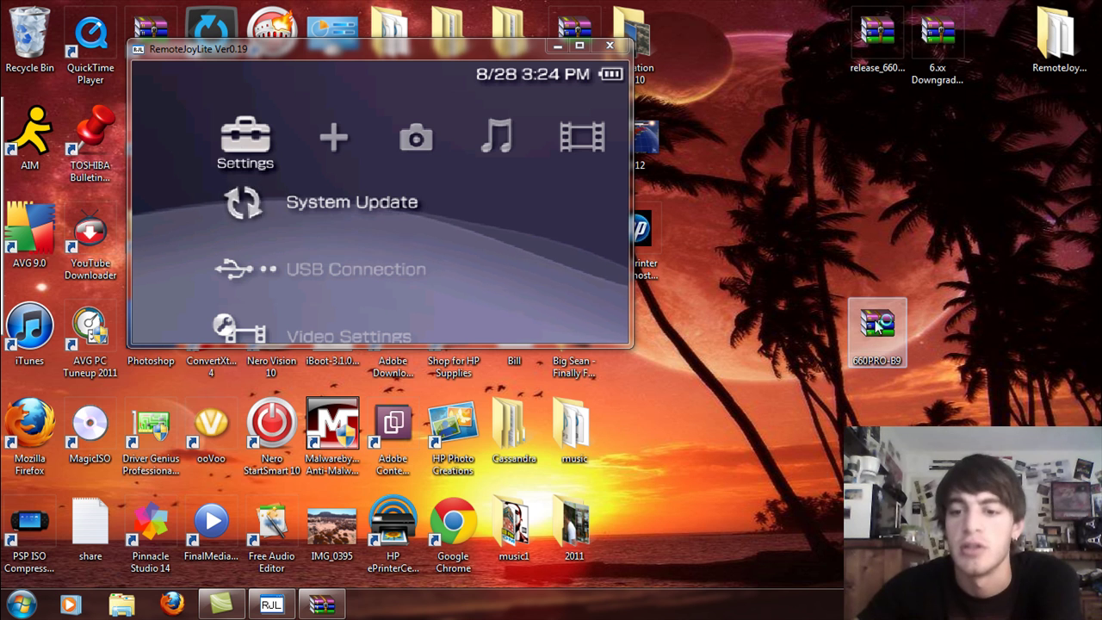
{"action": "double_click", "coordinate": [874, 319]}
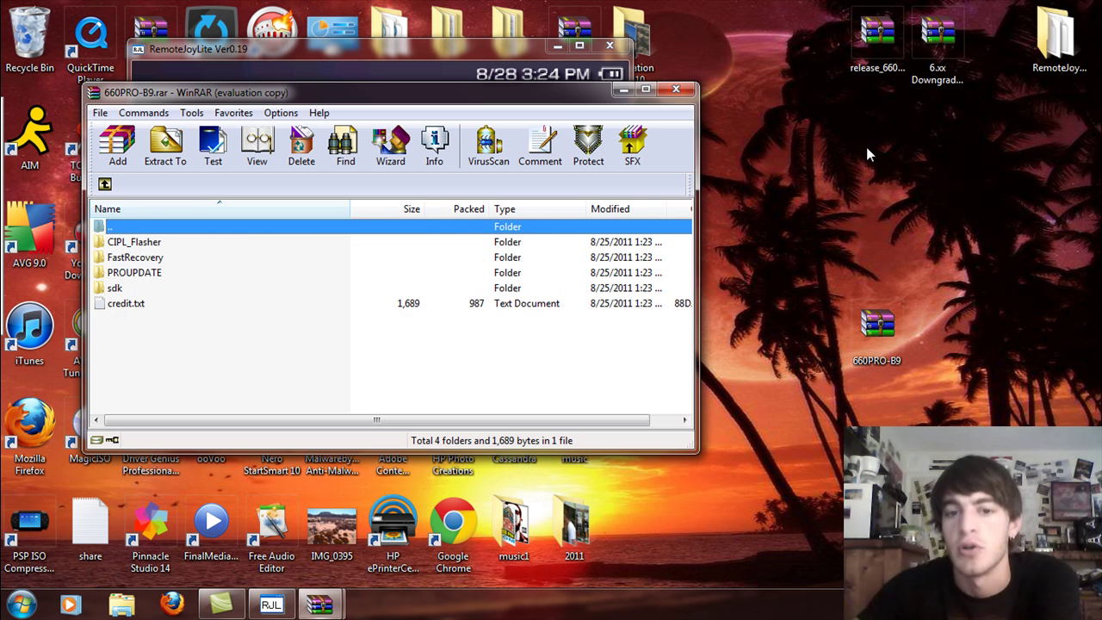
{"action": "right_click", "coordinate": [879, 317]}
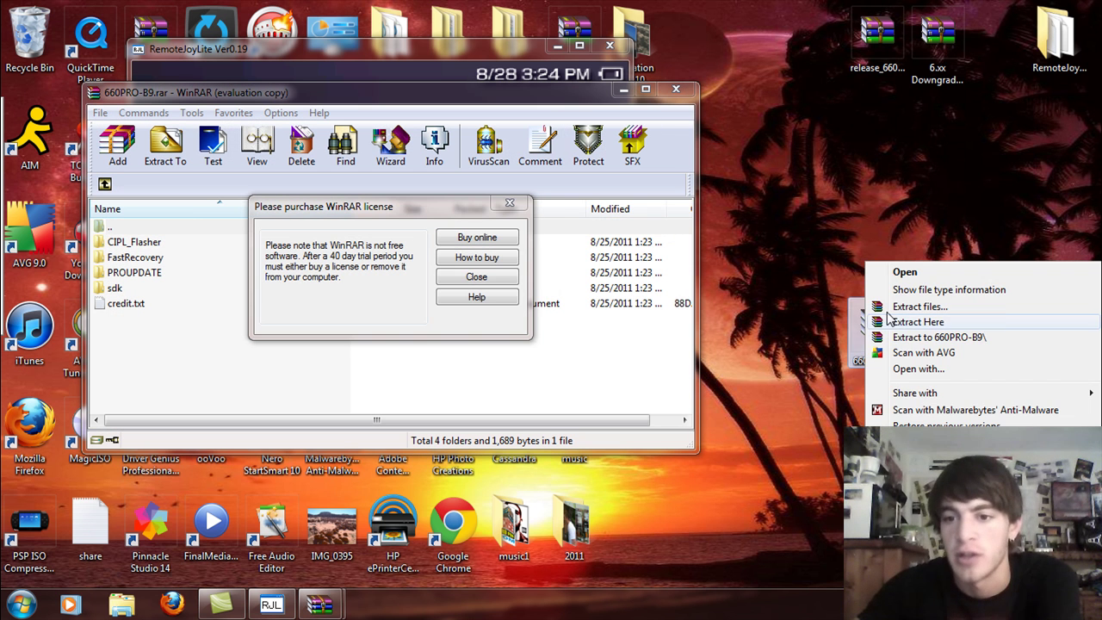
{"action": "left_click", "coordinate": [889, 320]}
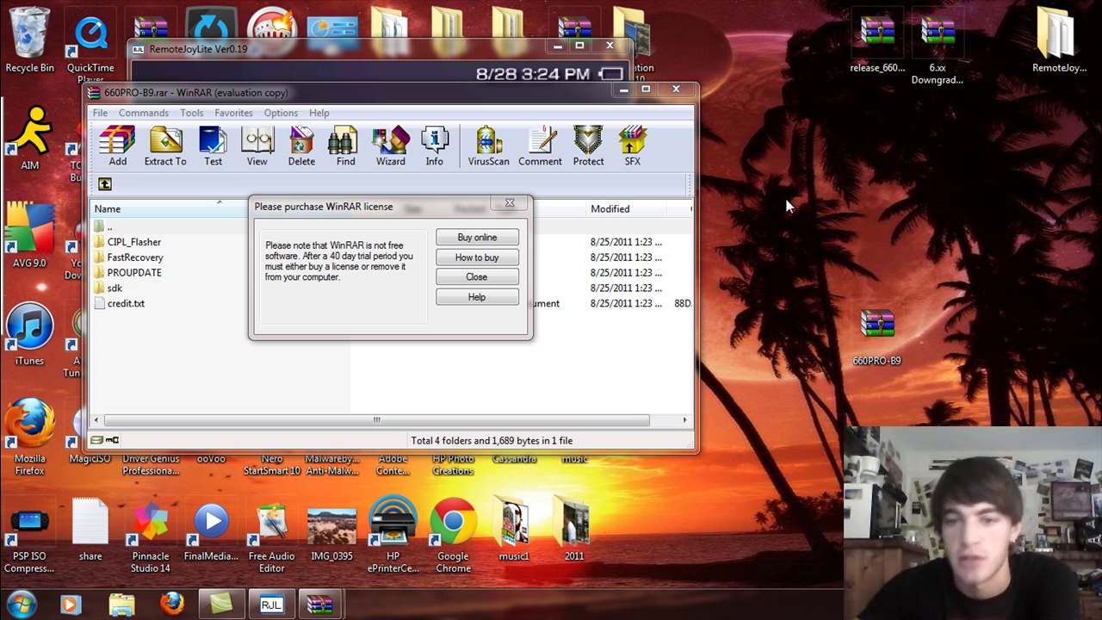
{"action": "left_click", "coordinate": [483, 279]}
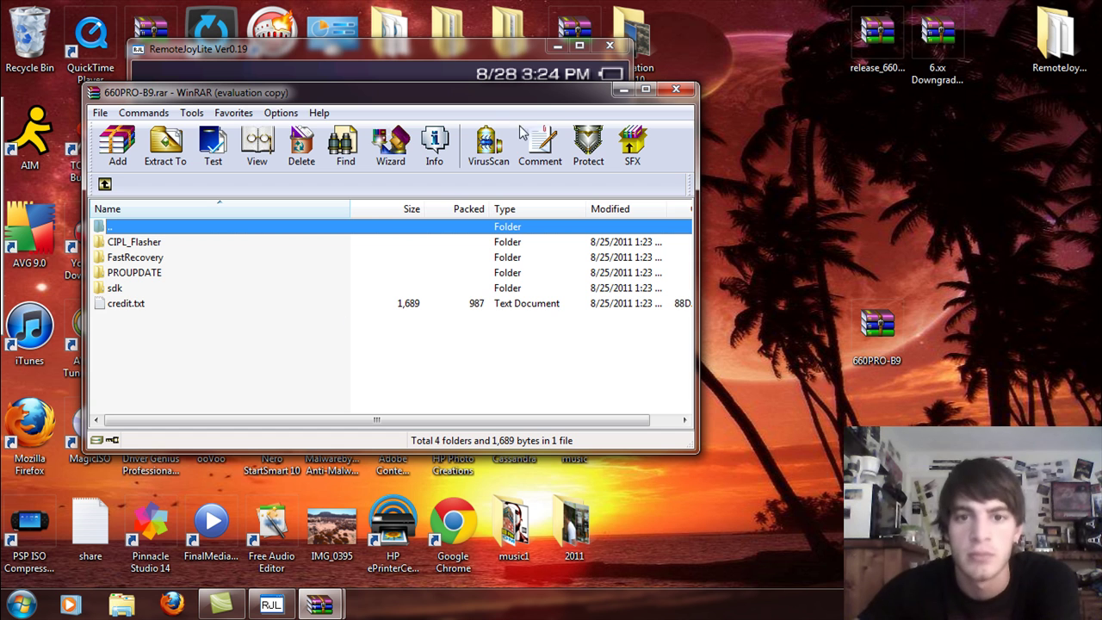
{"action": "left_click_drag", "start_coordinate": [547, 96], "coordinate": [814, 86]}
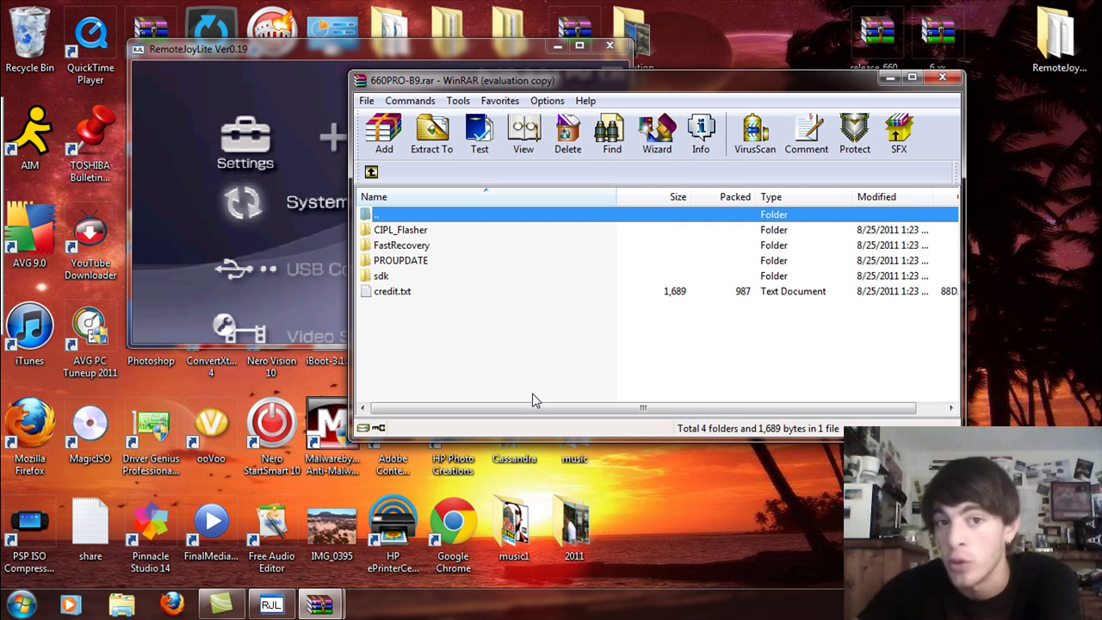
Examine the contents of the CIPL_Flasher, FastRecovery and sdk folders inside the archive
{"action": "double_click", "coordinate": [417, 231]}
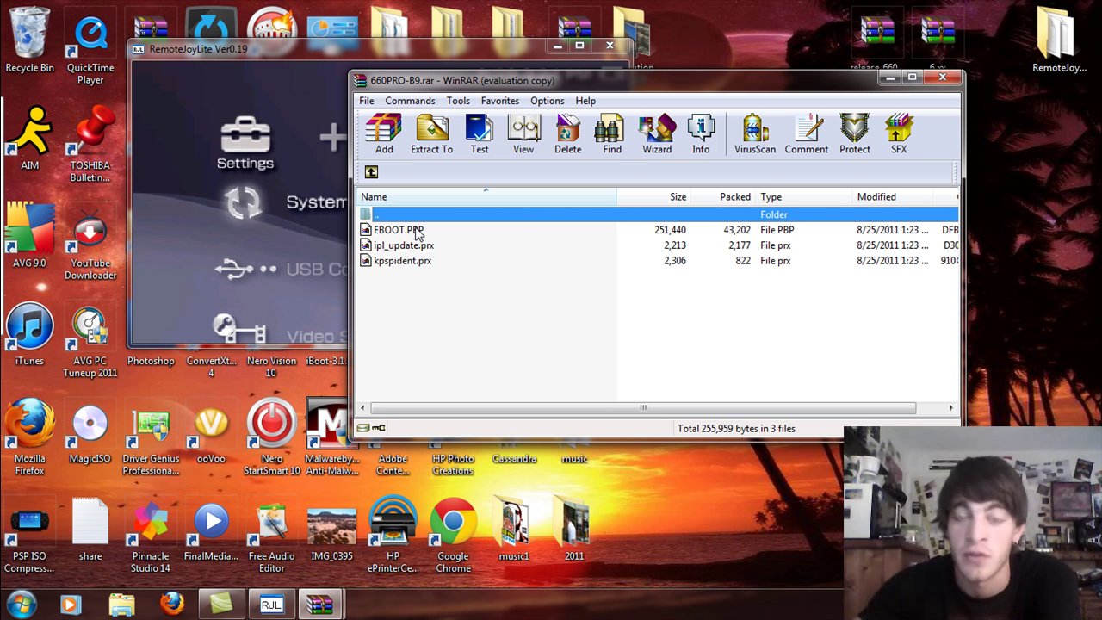
{"action": "left_click", "coordinate": [371, 173]}
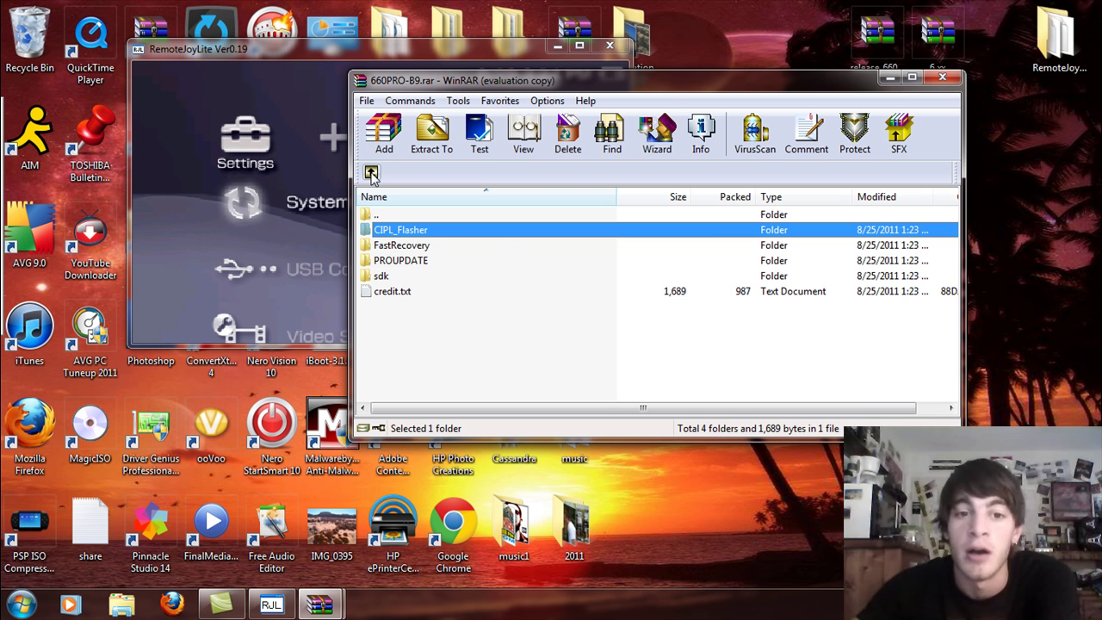
{"action": "double_click", "coordinate": [421, 247]}
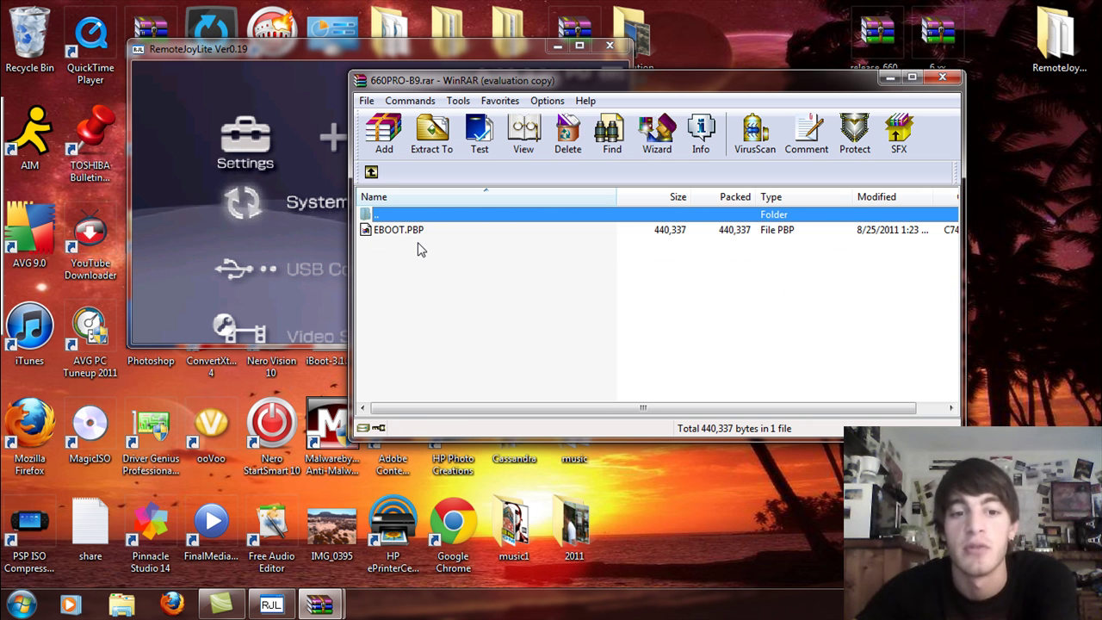
{"action": "left_click", "coordinate": [372, 173]}
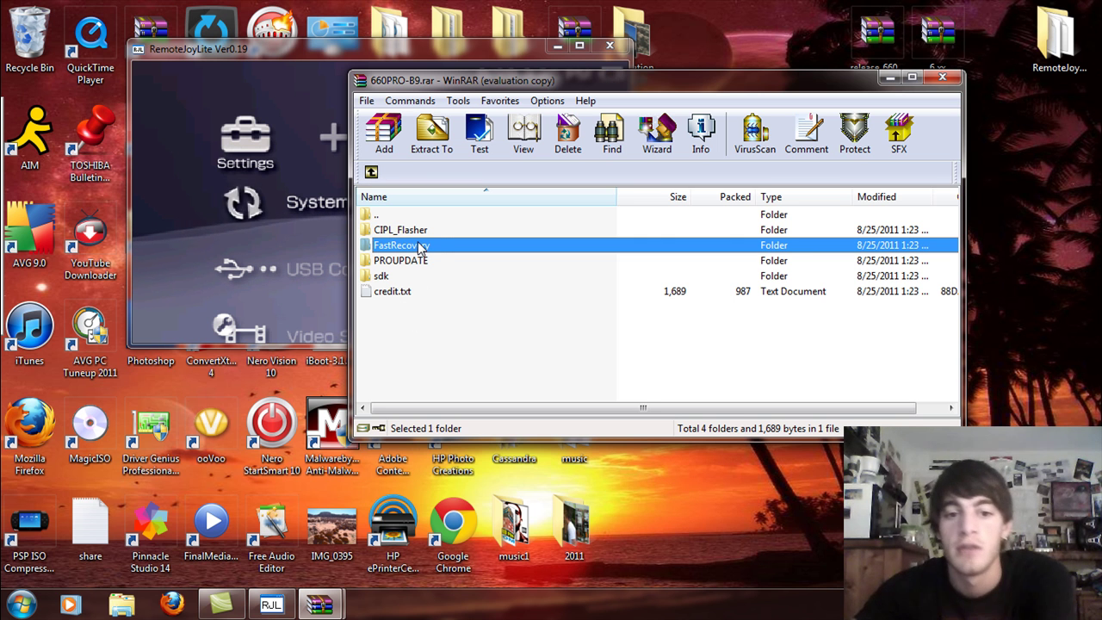
{"action": "double_click", "coordinate": [446, 248]}
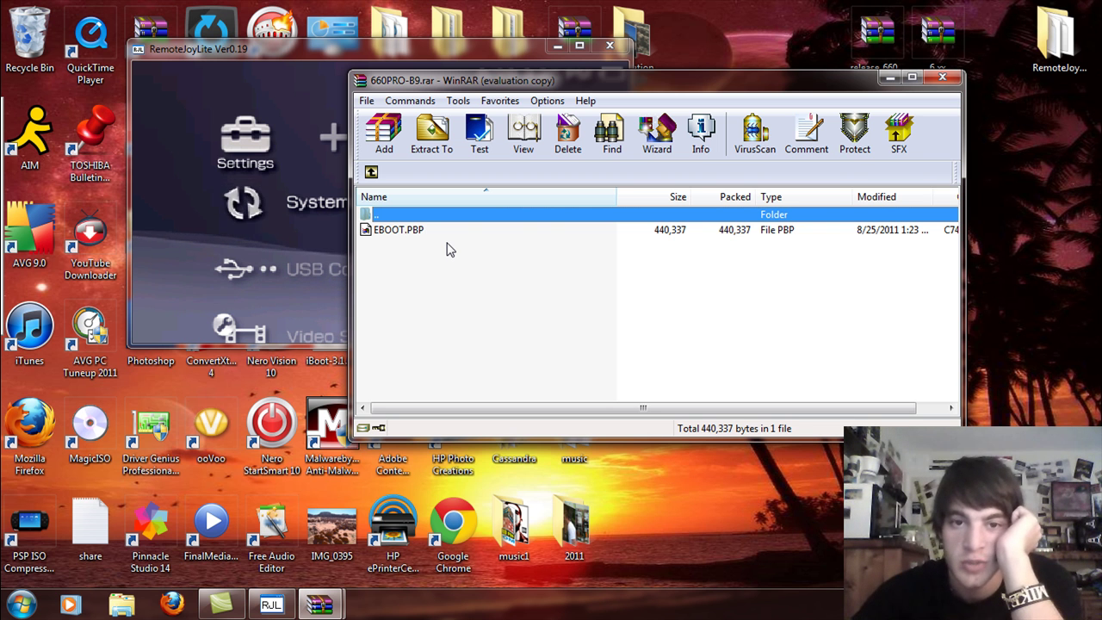
{"action": "left_click", "coordinate": [371, 172]}
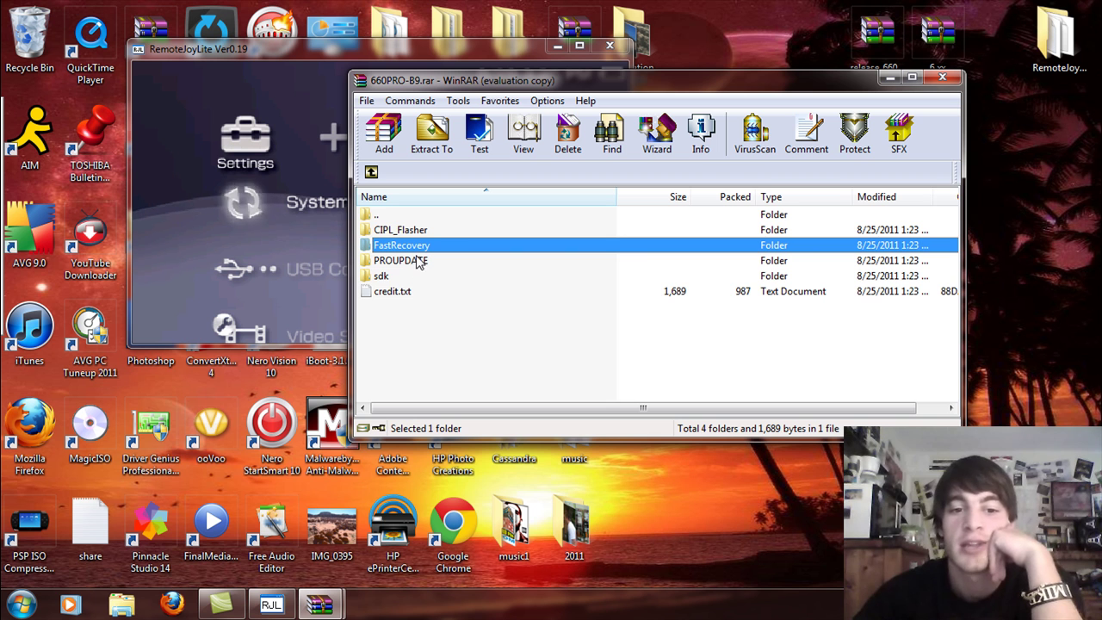
{"action": "double_click", "coordinate": [380, 276]}
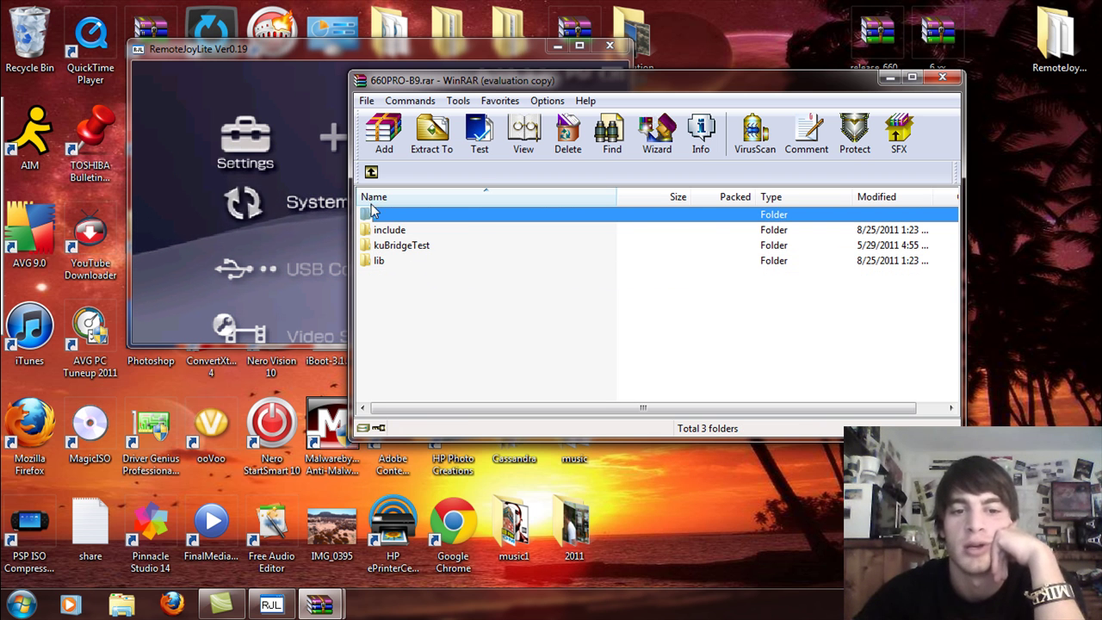
{"action": "left_click", "coordinate": [371, 173]}
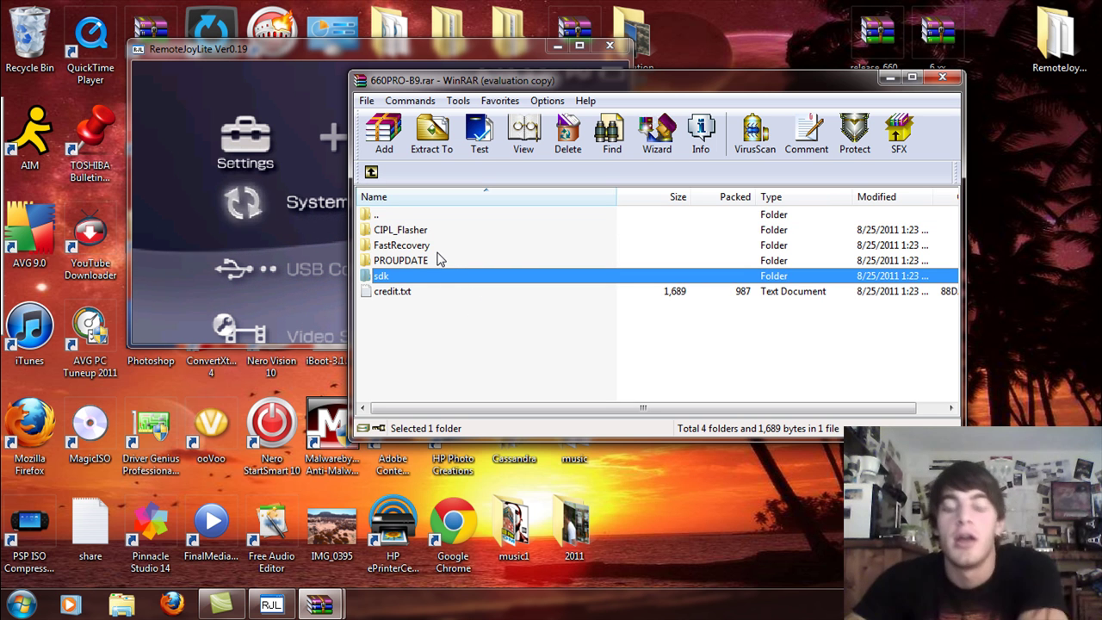
Close RemoteJoyLite and open Removable Disk (K:) in Windows Explorer
{"action": "left_click_drag", "start_coordinate": [482, 80], "coordinate": [493, 122]}
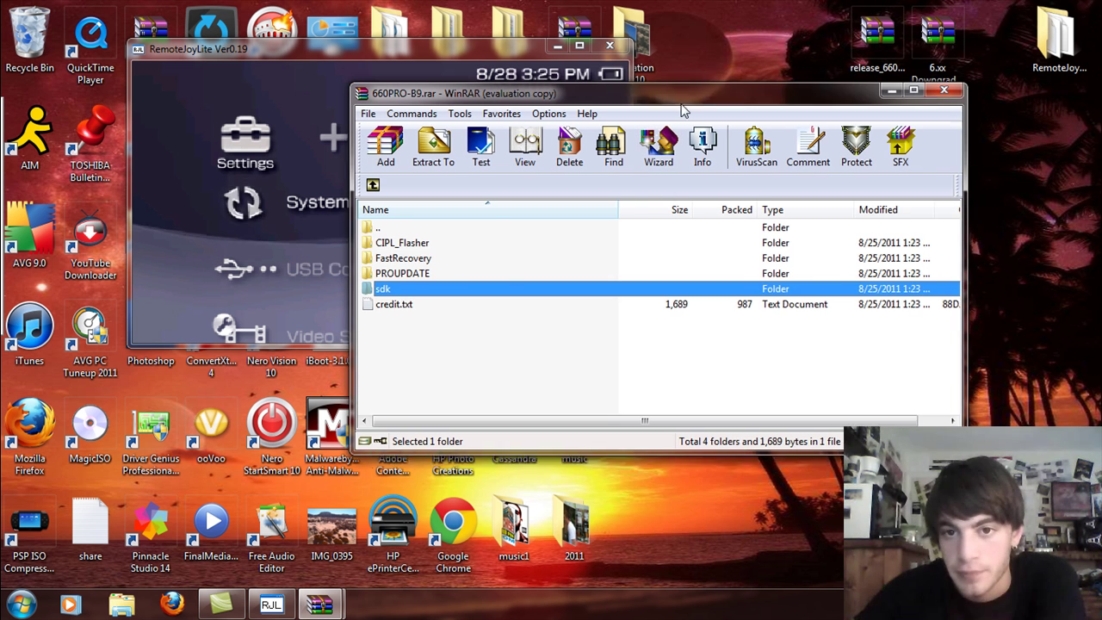
{"action": "left_click", "coordinate": [618, 46]}
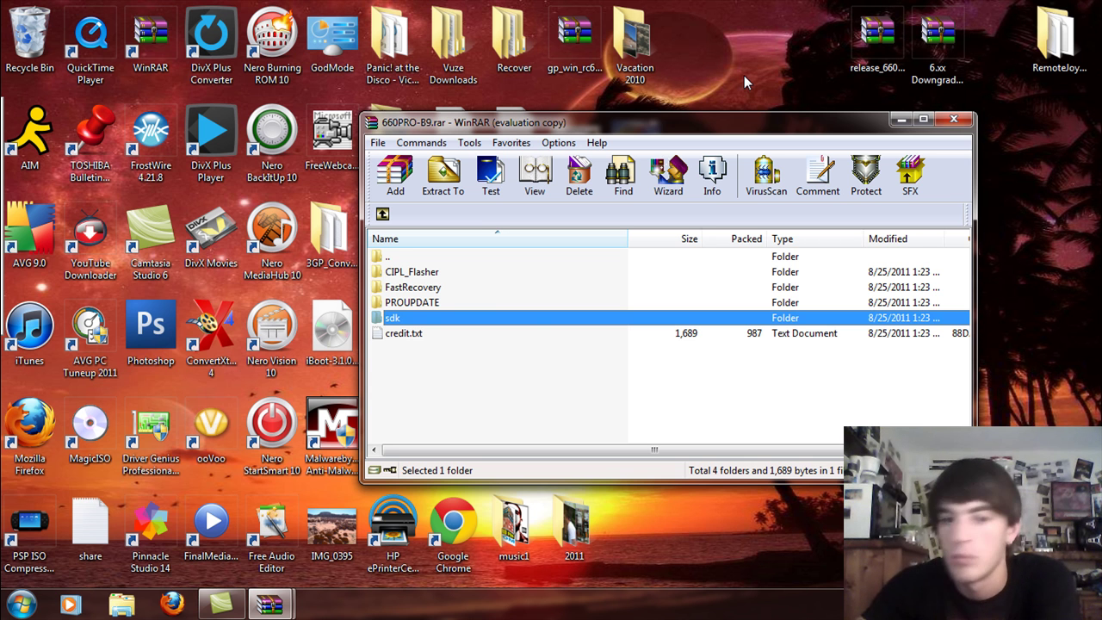
{"action": "left_click", "coordinate": [125, 608]}
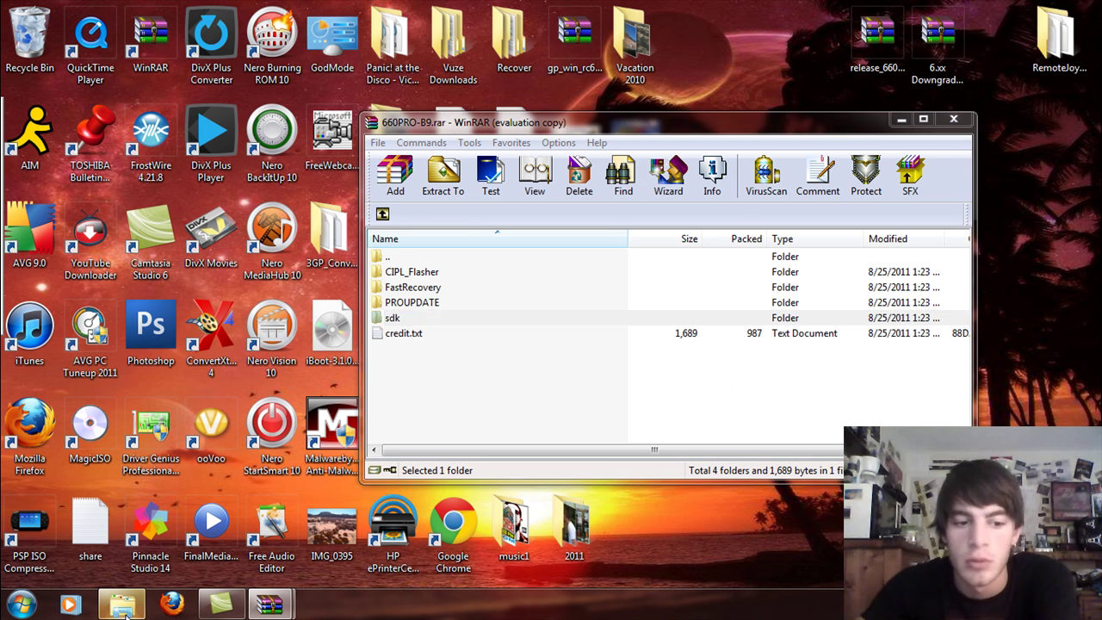
{"action": "left_click", "coordinate": [485, 364]}
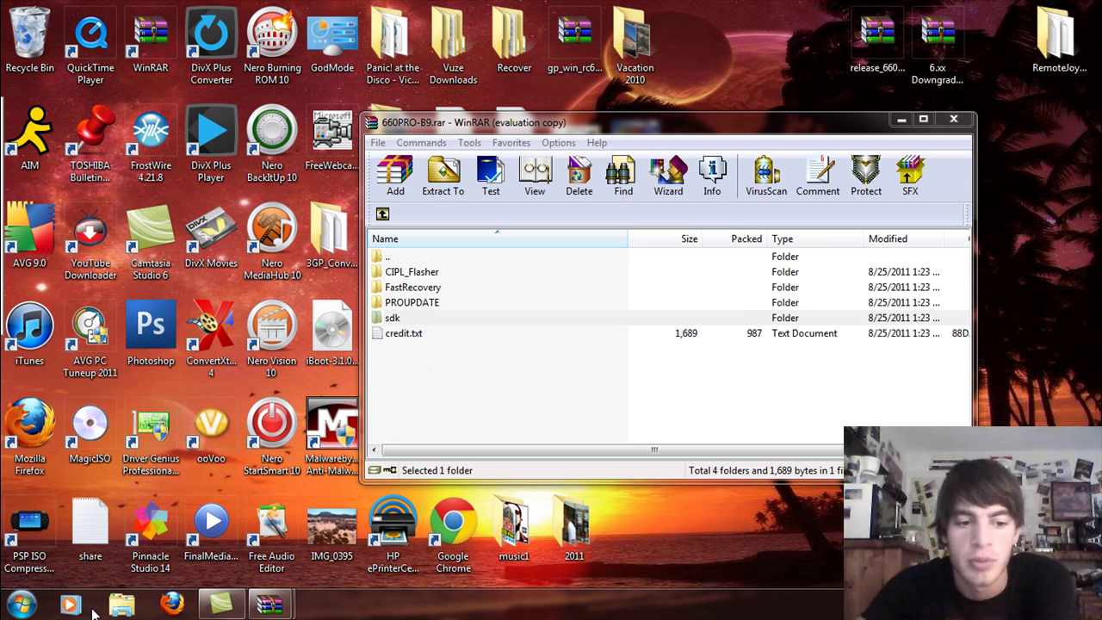
{"action": "left_click", "coordinate": [121, 605]}
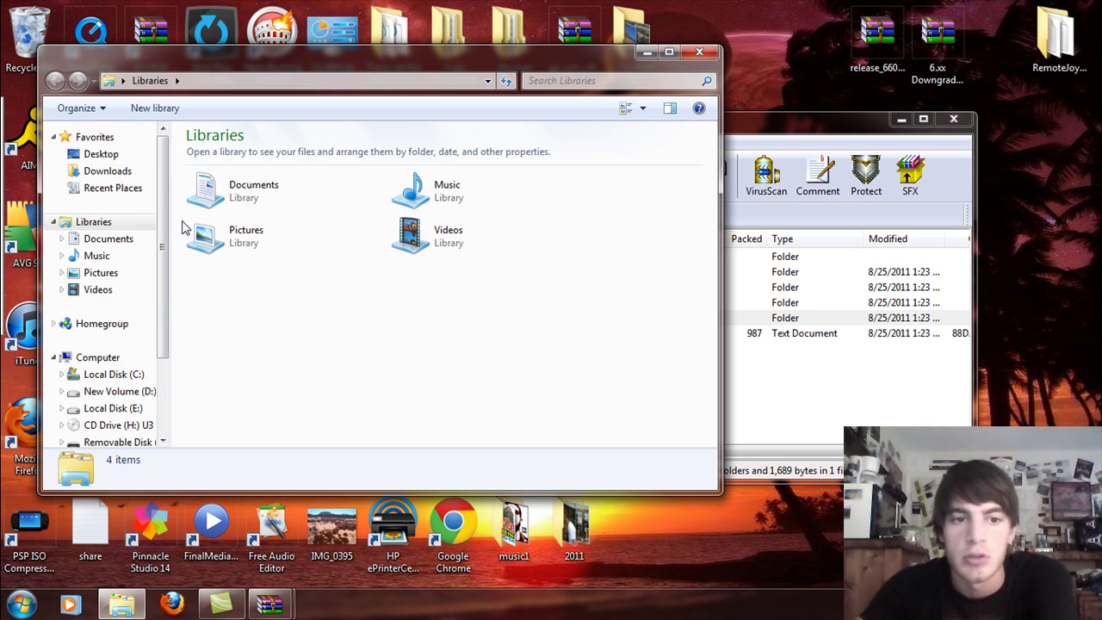
{"action": "left_click", "coordinate": [99, 358]}
{"action": "double_click", "coordinate": [482, 326]}
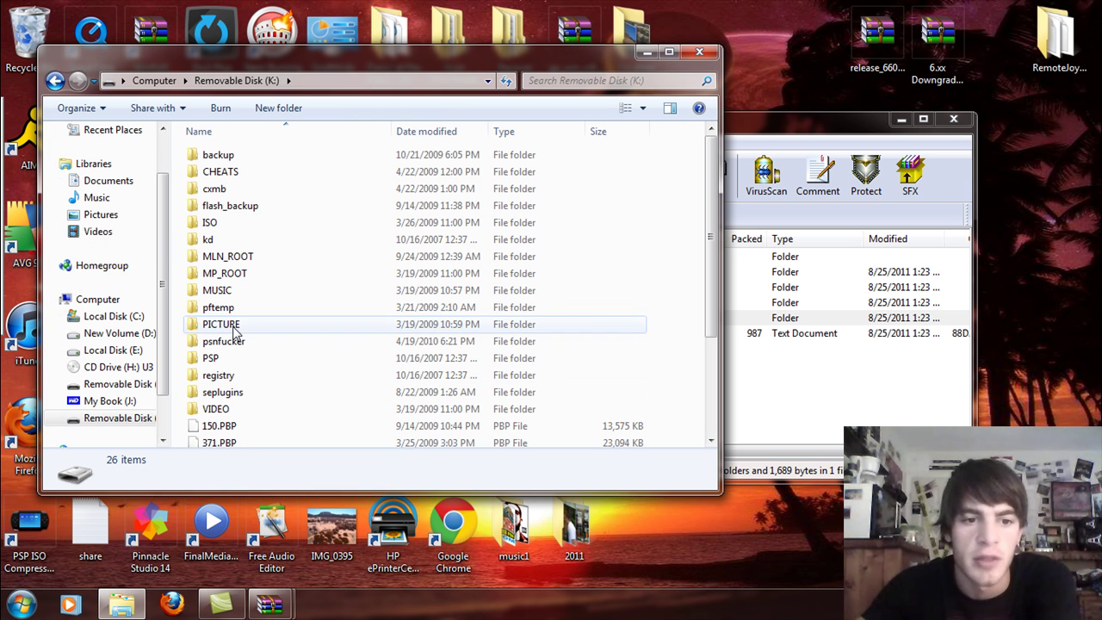
Permanently delete the UPDATE folder from PSP\GAME on the removable disk
{"action": "double_click", "coordinate": [240, 361]}
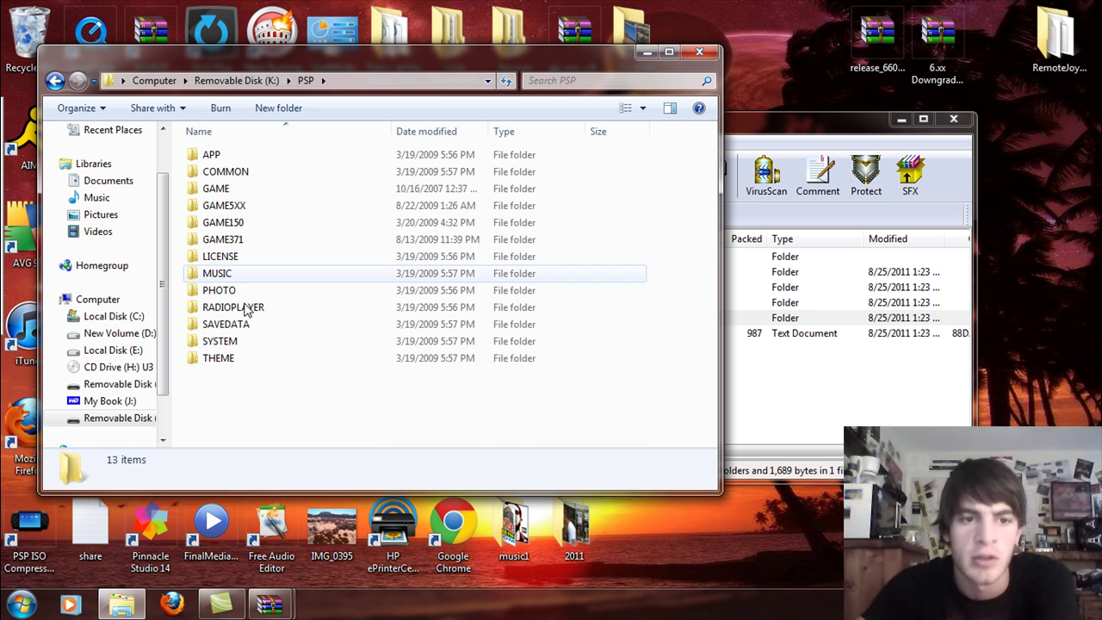
{"action": "double_click", "coordinate": [240, 193]}
{"action": "left_click", "coordinate": [258, 207]}
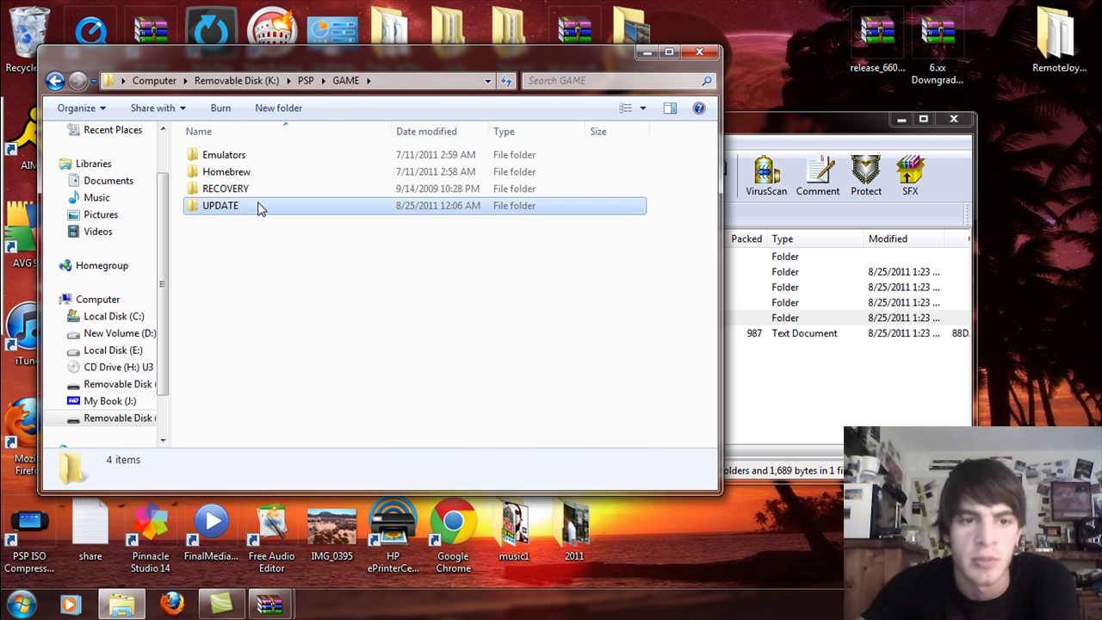
{"action": "key", "text": "shift+Delete"}
{"action": "key", "text": "Return"}
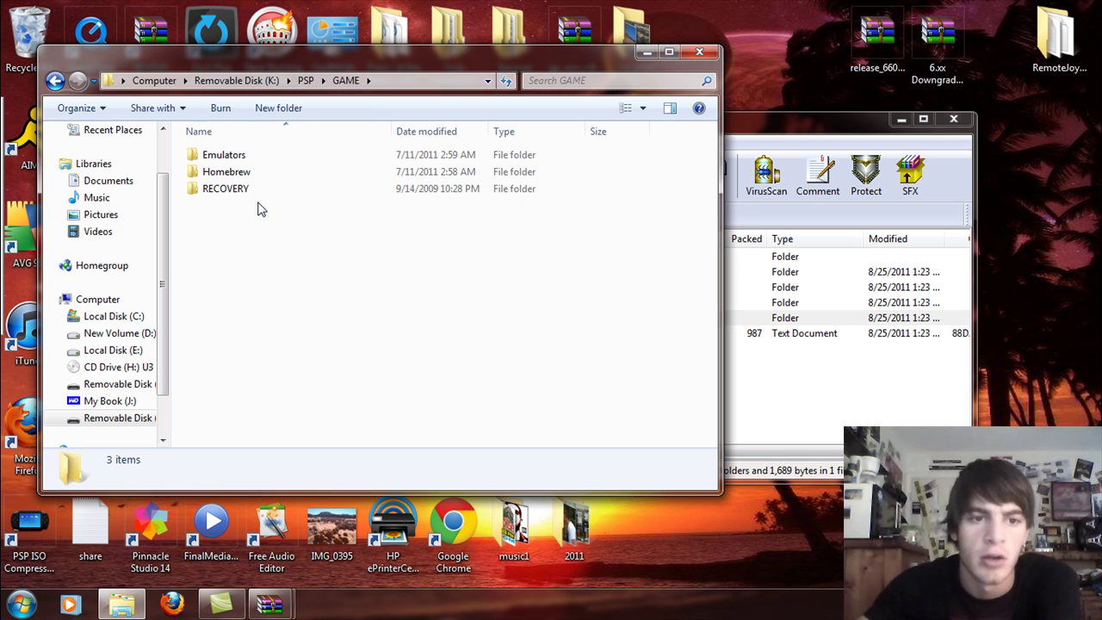
Copy the PROUPDATE folder from the 660PRO-B9 archive into PSP\GAME on Removable Disk (K:)
{"action": "left_click", "coordinate": [236, 80]}
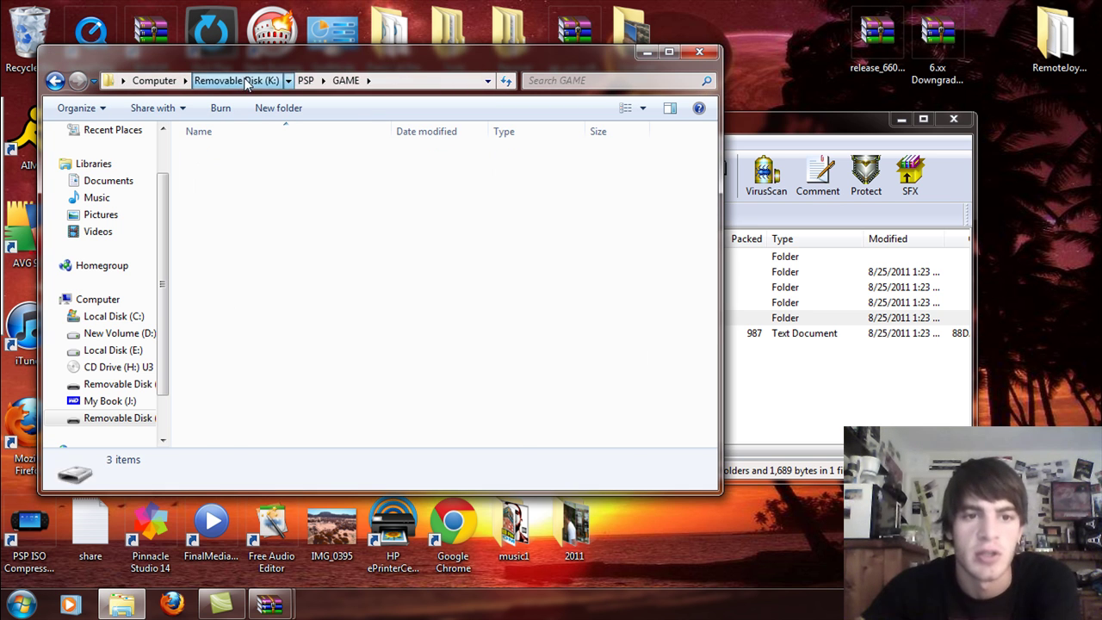
{"action": "left_click", "coordinate": [765, 138]}
{"action": "left_click_drag", "start_coordinate": [753, 136], "coordinate": [815, 143]}
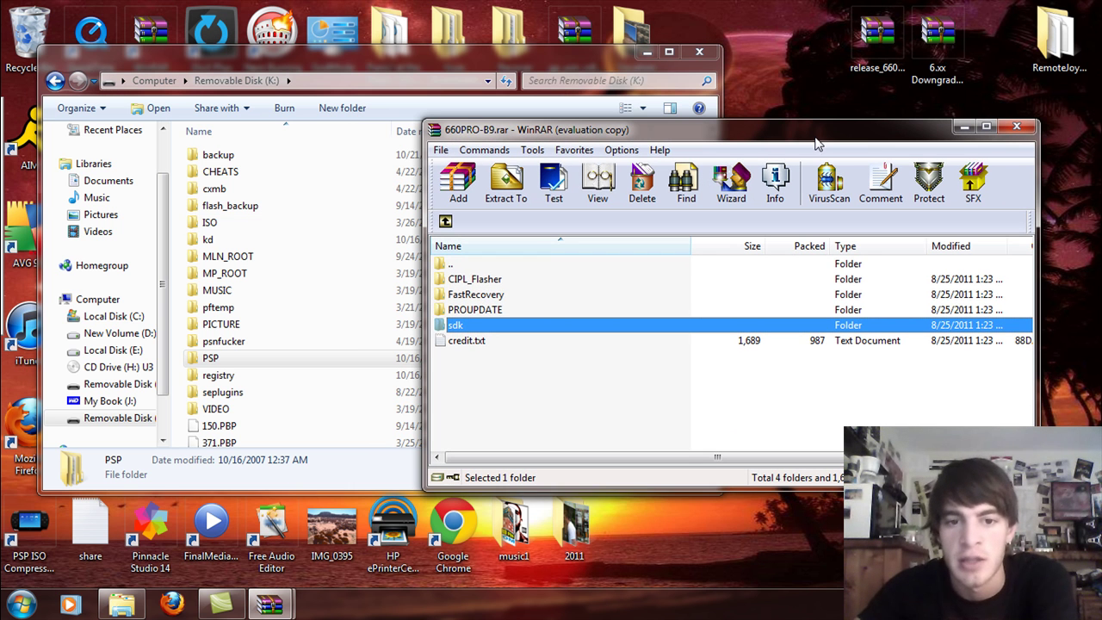
{"action": "left_click_drag", "start_coordinate": [558, 53], "coordinate": [521, 30]}
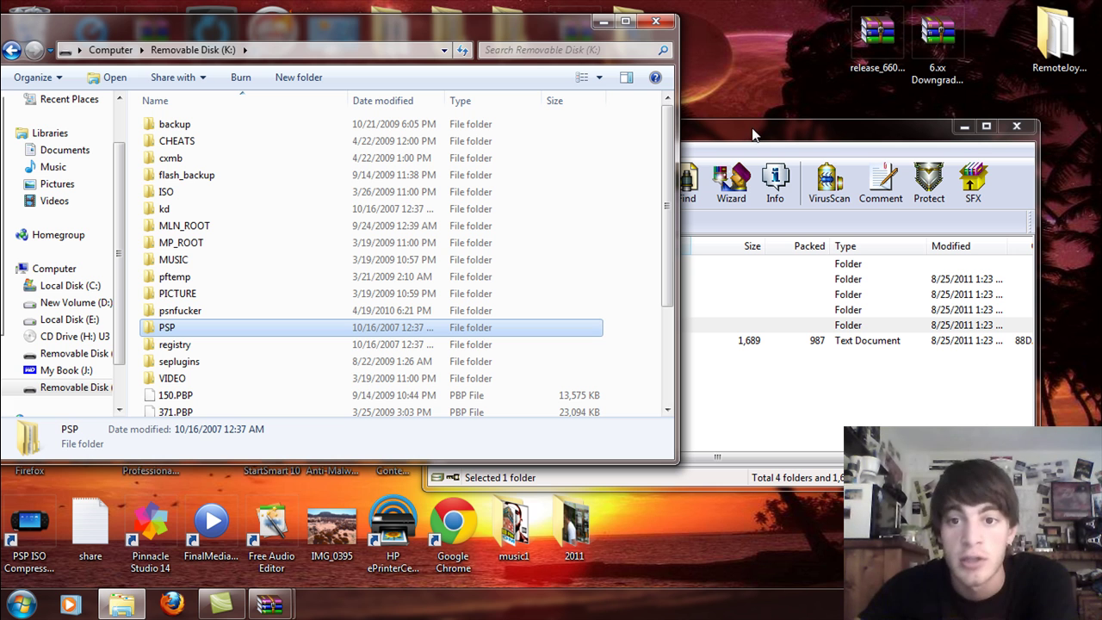
{"action": "double_click", "coordinate": [194, 332]}
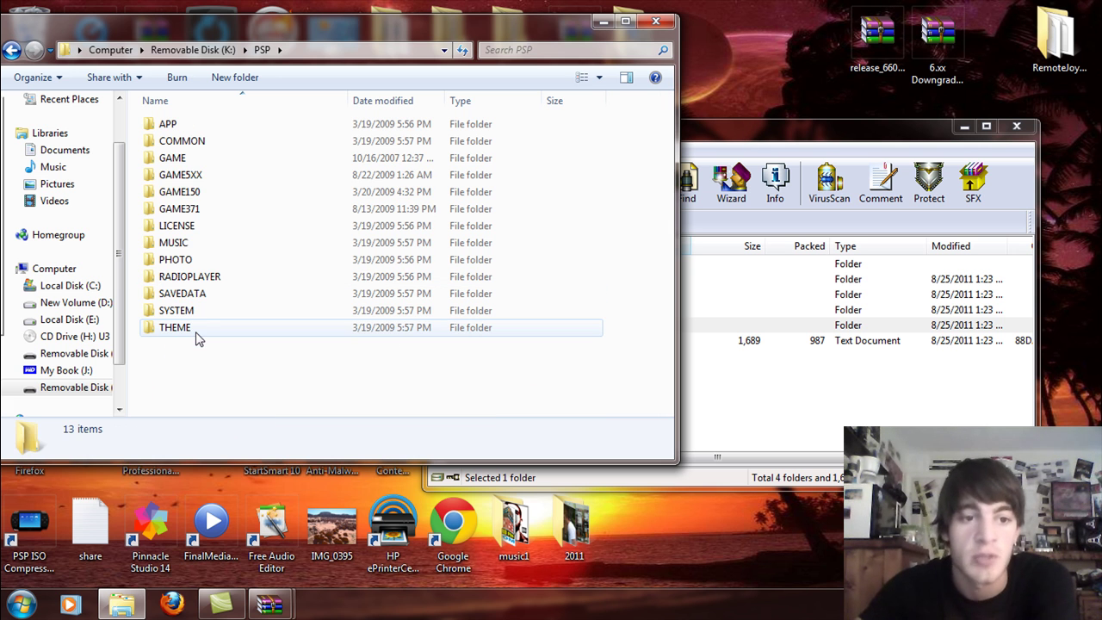
{"action": "double_click", "coordinate": [192, 156]}
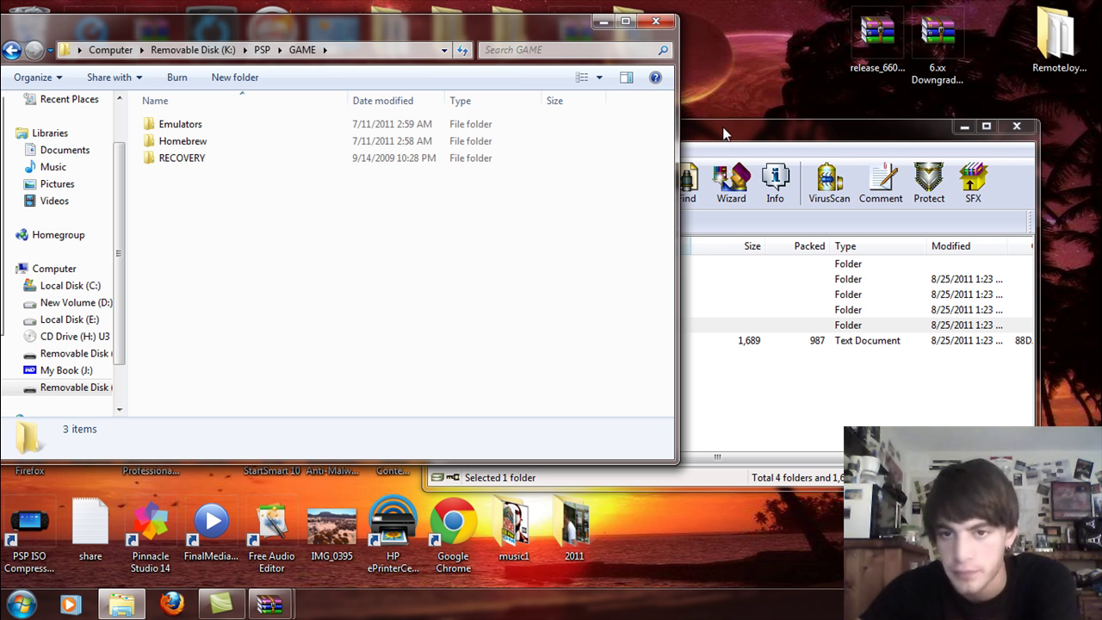
{"action": "left_click_drag", "start_coordinate": [723, 134], "coordinate": [763, 131]}
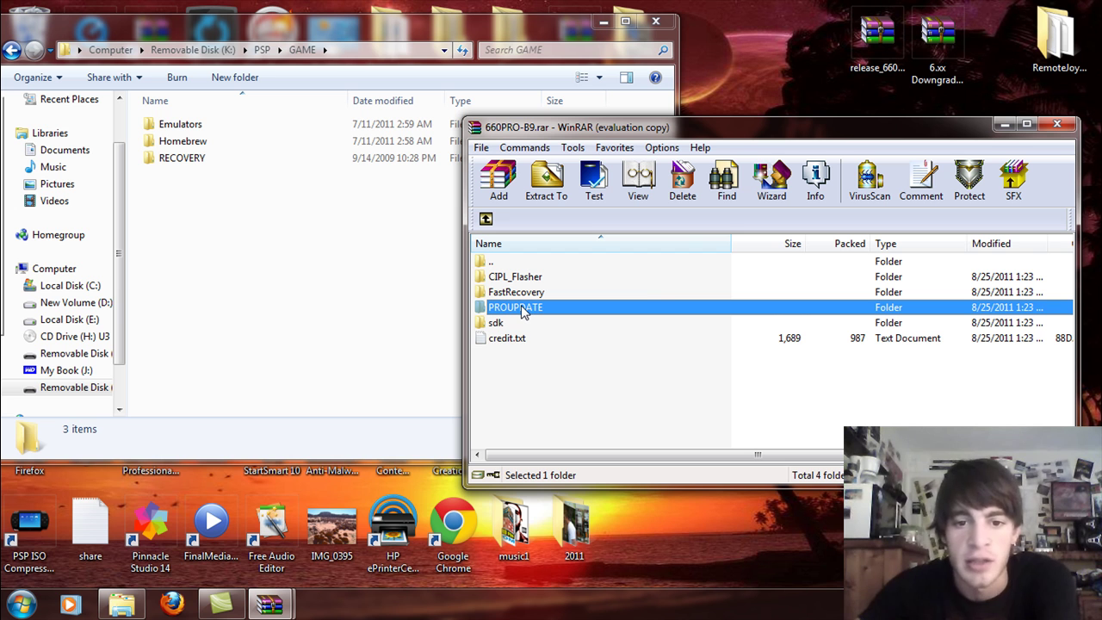
{"action": "left_click", "coordinate": [288, 249]}
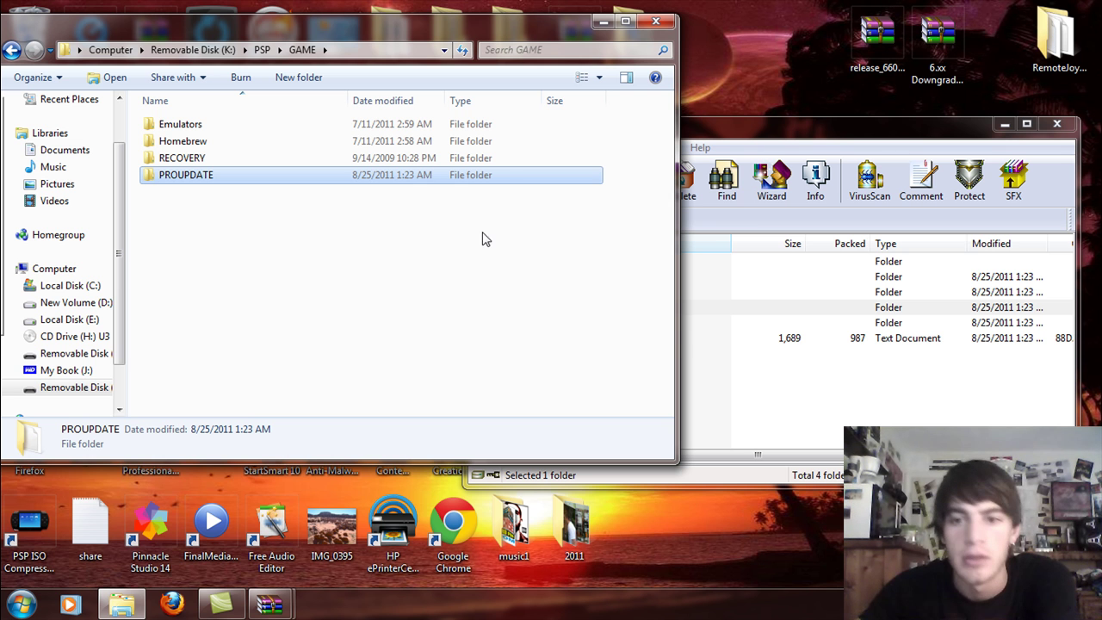
Dismiss the Windows color scheme prompt and copy the CIPL_Flasher folder from the 660PRO-B9 archive into PSP\GAME on Removable Disk (K:)
{"action": "left_click", "coordinate": [723, 126]}
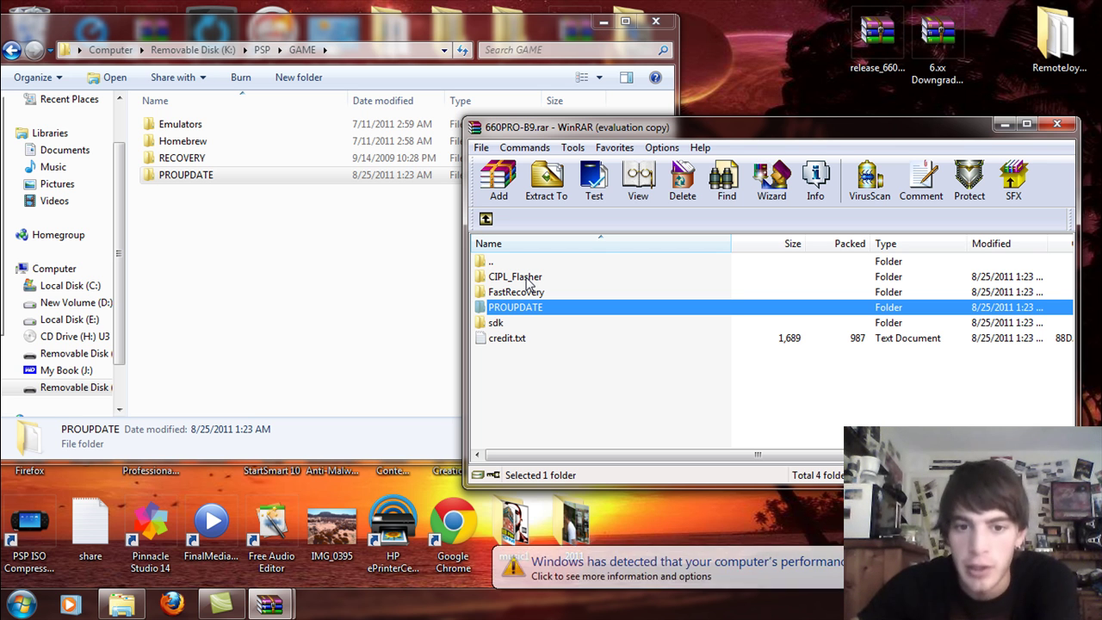
{"action": "left_click", "coordinate": [620, 568]}
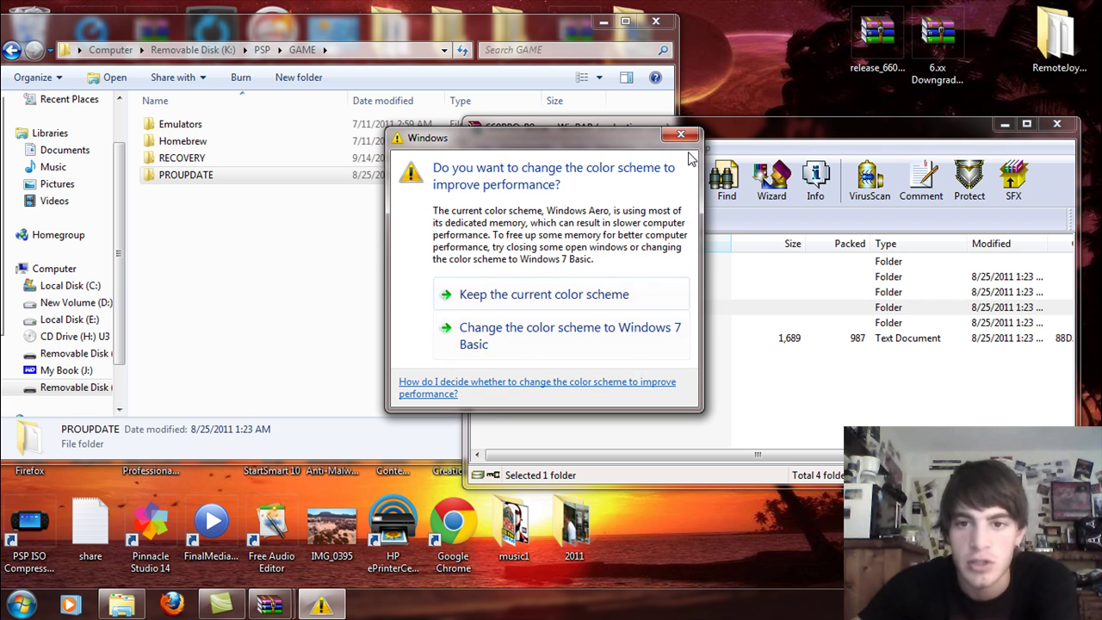
{"action": "left_click", "coordinate": [681, 134]}
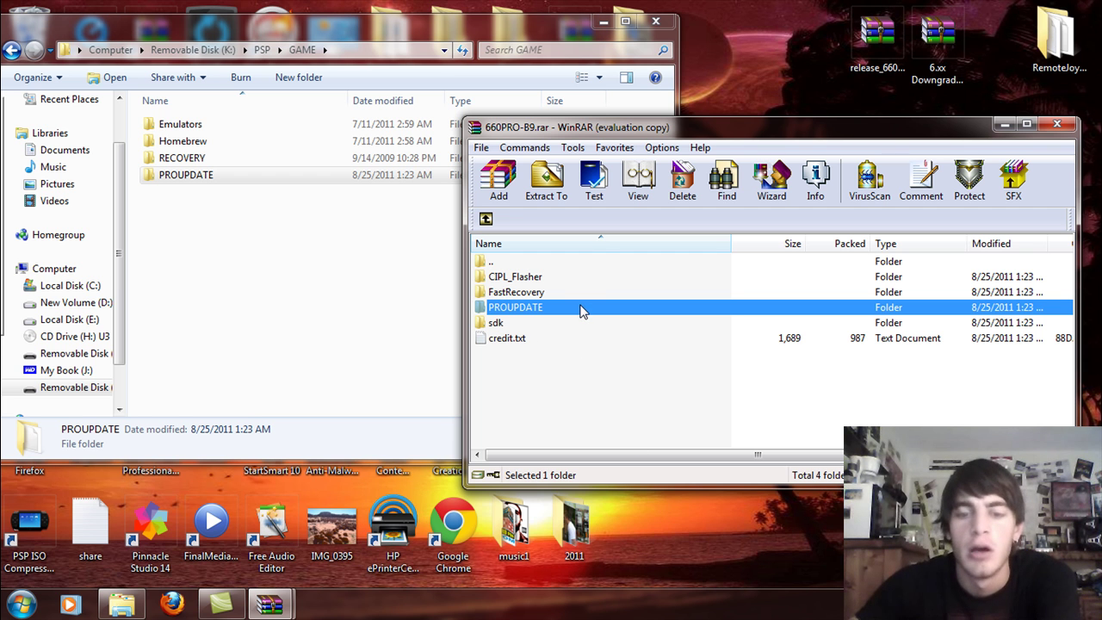
{"action": "left_click", "coordinate": [536, 278]}
{"action": "left_click_drag", "start_coordinate": [536, 278], "coordinate": [248, 236]}
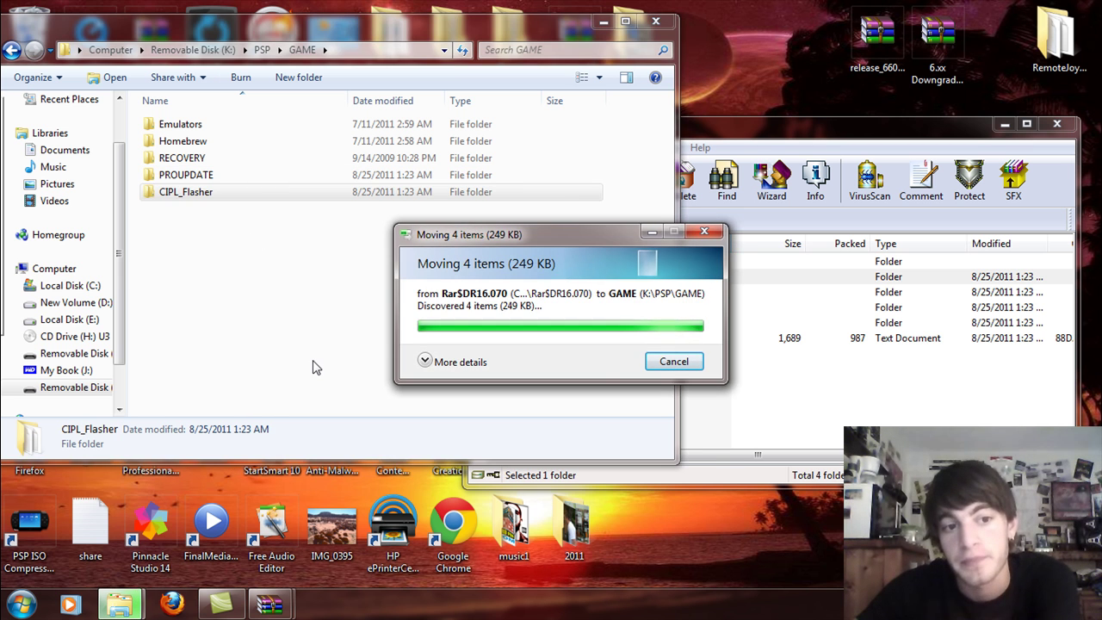
Close the GAME folder window and minimize the 660PRO-B9 archive window
{"action": "left_click", "coordinate": [788, 406]}
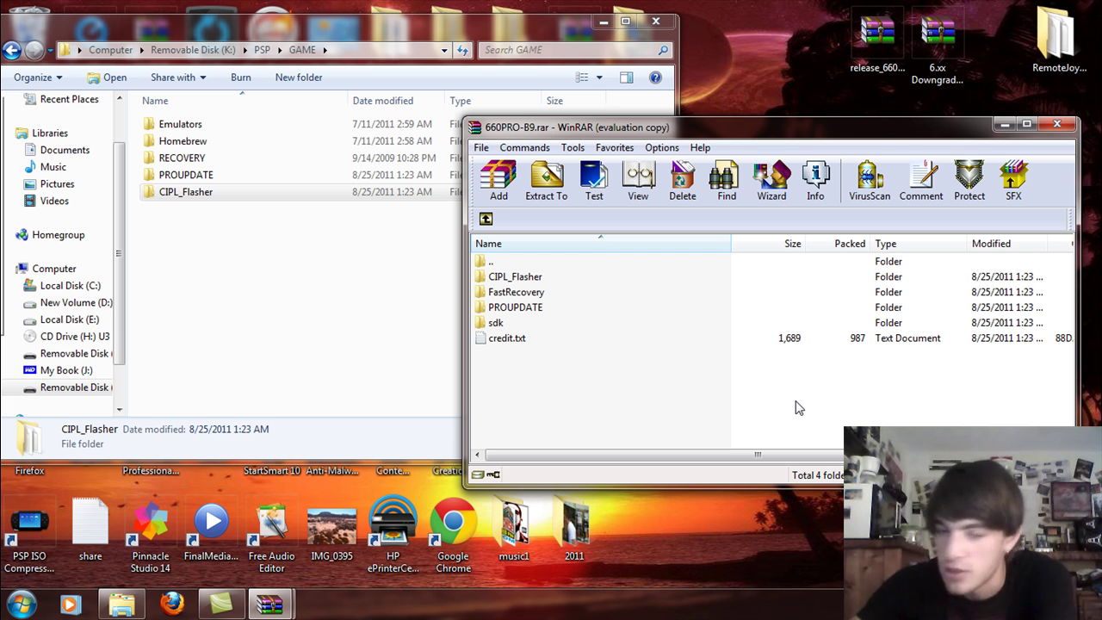
{"action": "left_click", "coordinate": [533, 295]}
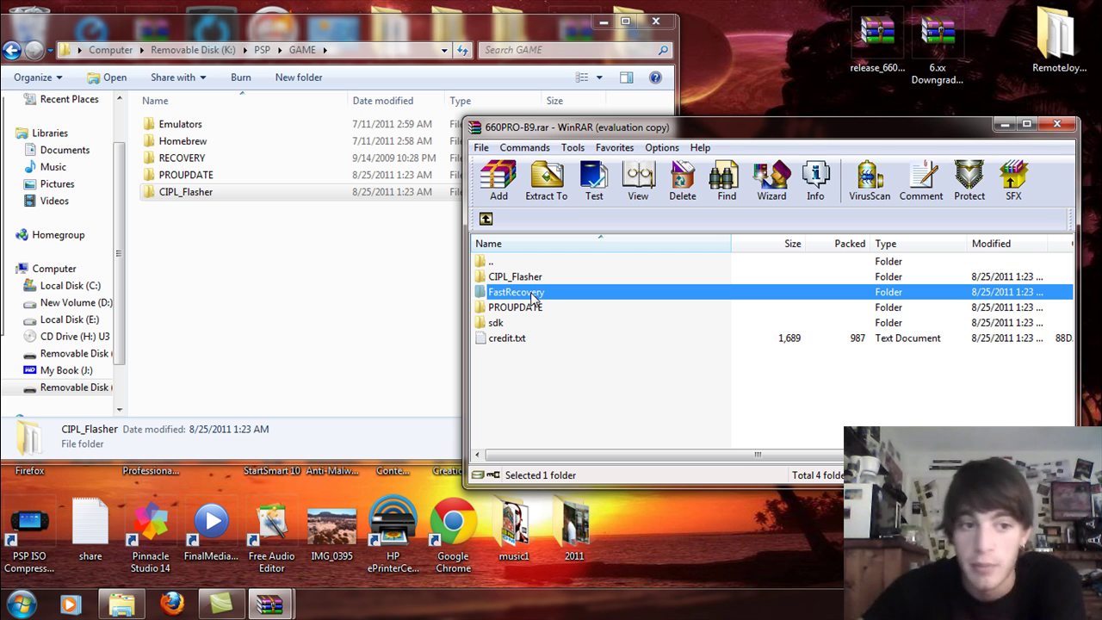
{"action": "left_click", "coordinate": [264, 281]}
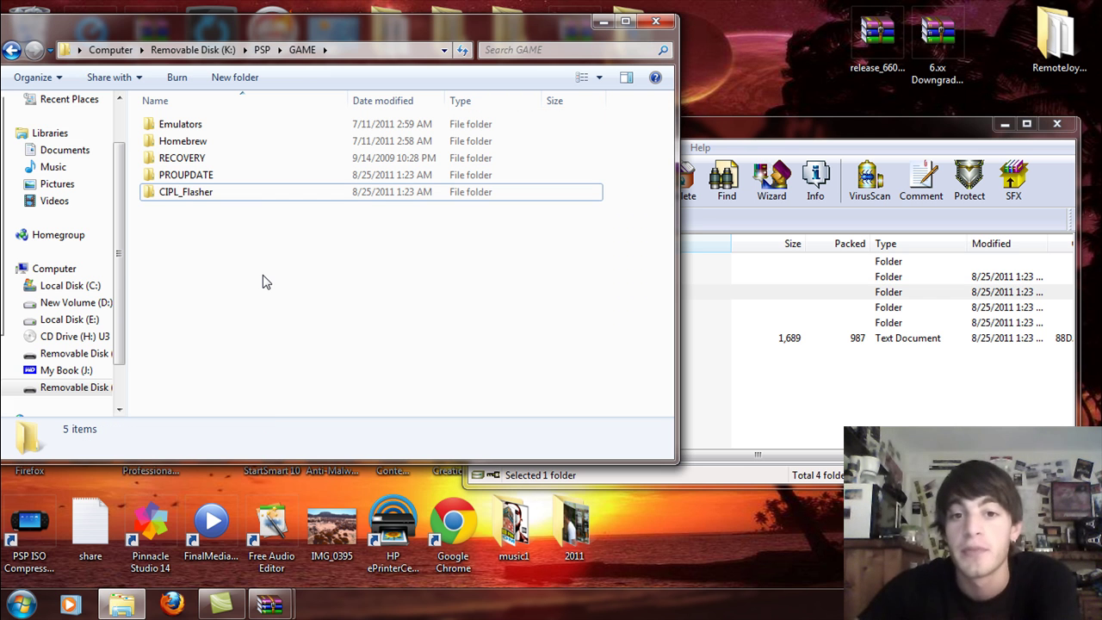
{"action": "left_click", "coordinate": [656, 22]}
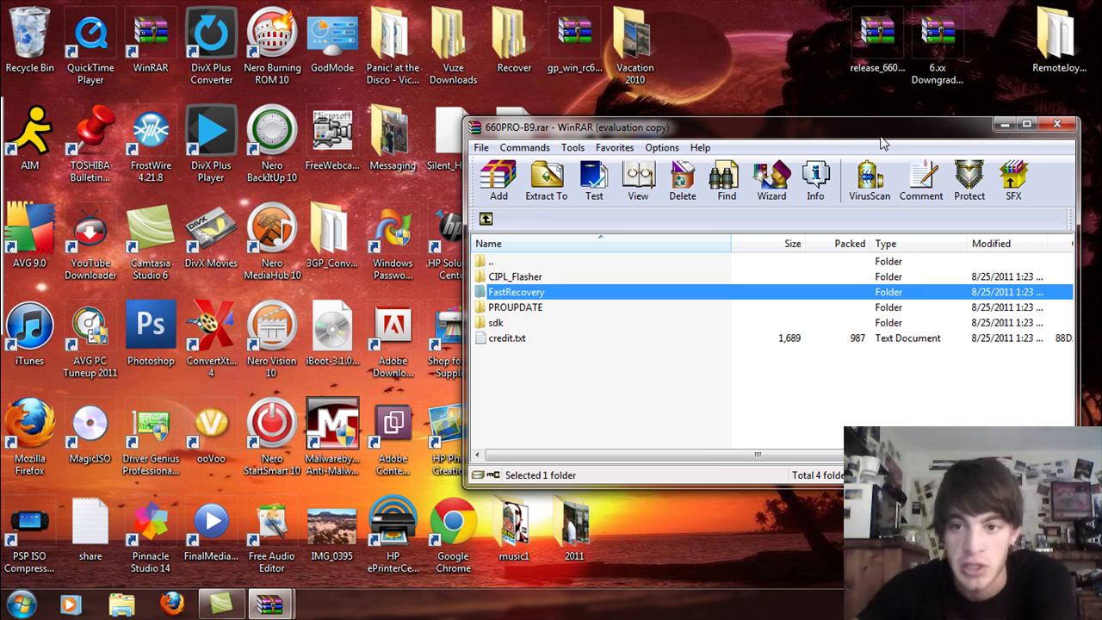
{"action": "left_click_drag", "start_coordinate": [882, 144], "coordinate": [741, 155]}
{"action": "left_click", "coordinate": [920, 144]}
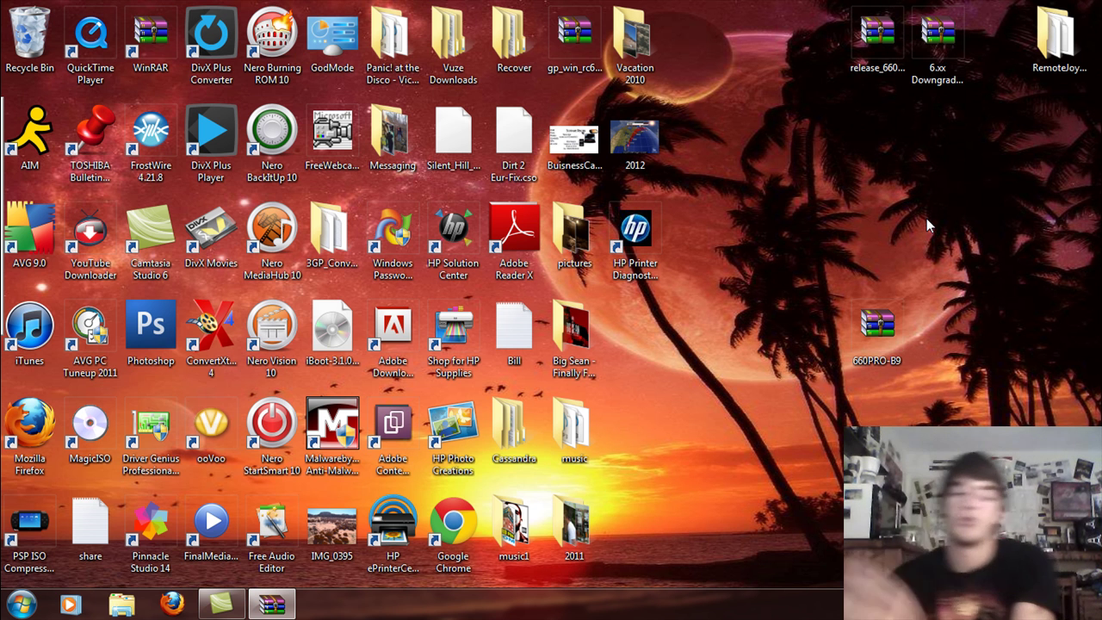
Launch RemoteJoyLite from its desktop folder, enlarge its window and close the folder window
{"action": "double_click", "coordinate": [1049, 12]}
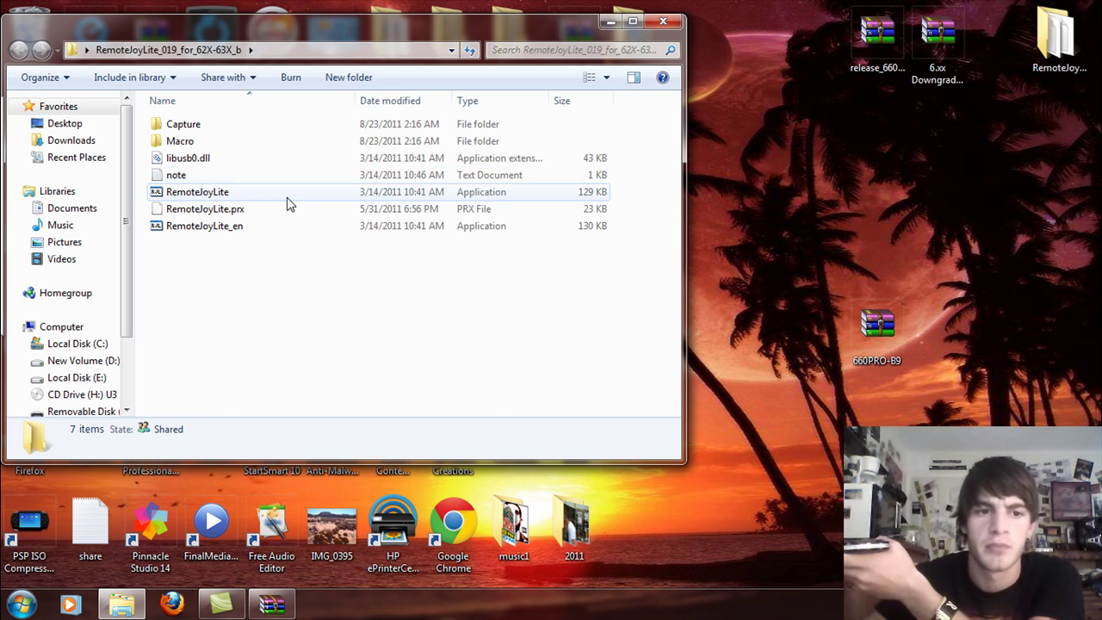
{"action": "double_click", "coordinate": [289, 194]}
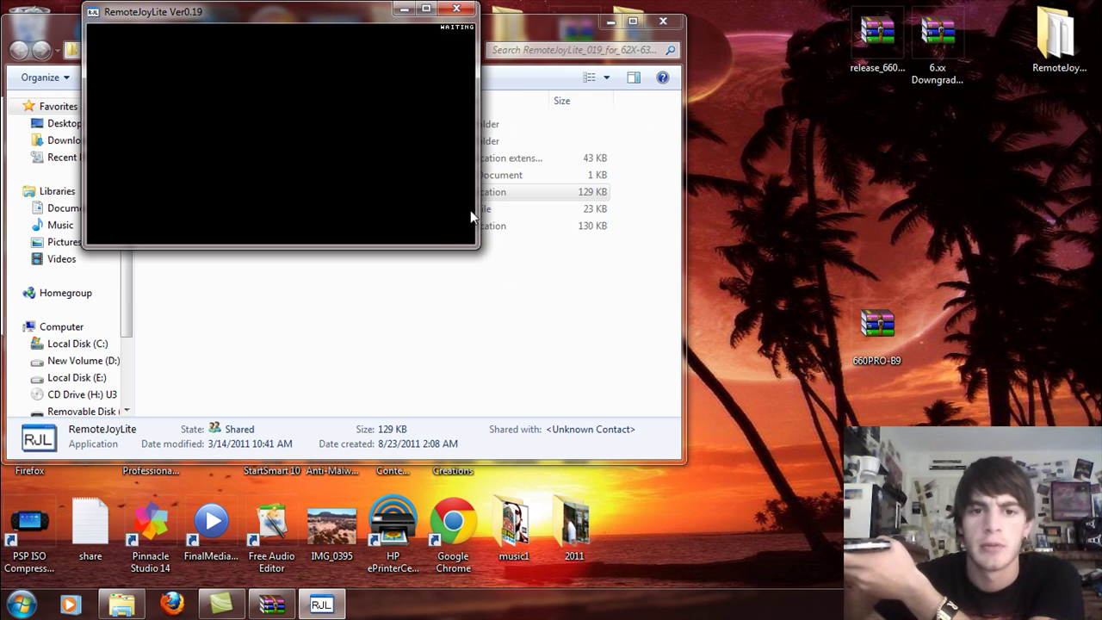
{"action": "left_click_drag", "start_coordinate": [479, 248], "coordinate": [630, 355]}
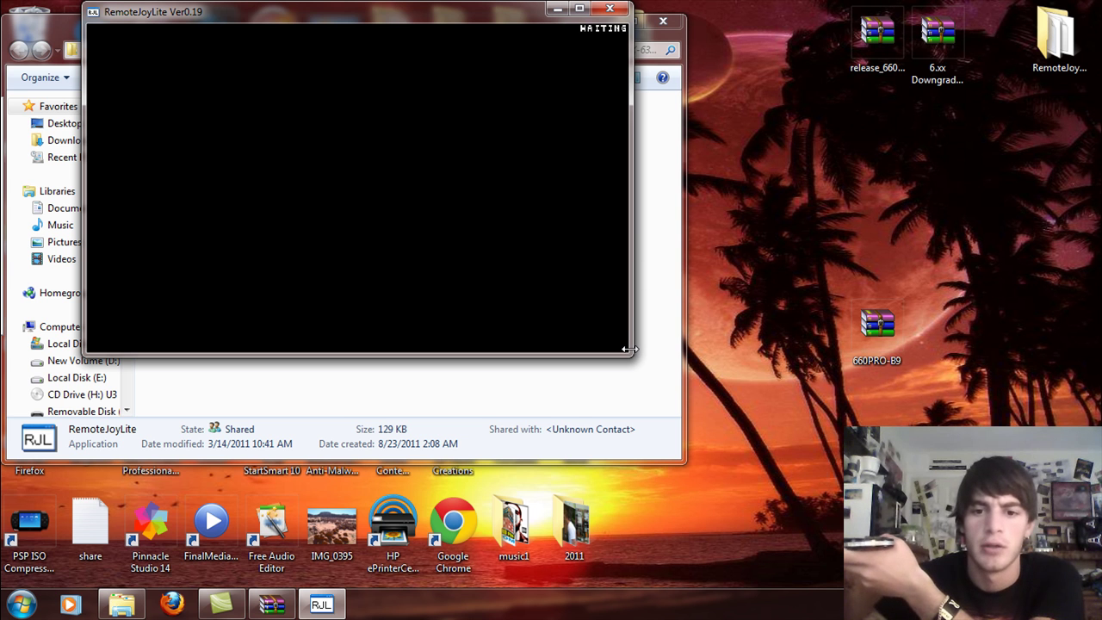
{"action": "left_click_drag", "start_coordinate": [631, 355], "coordinate": [638, 351]}
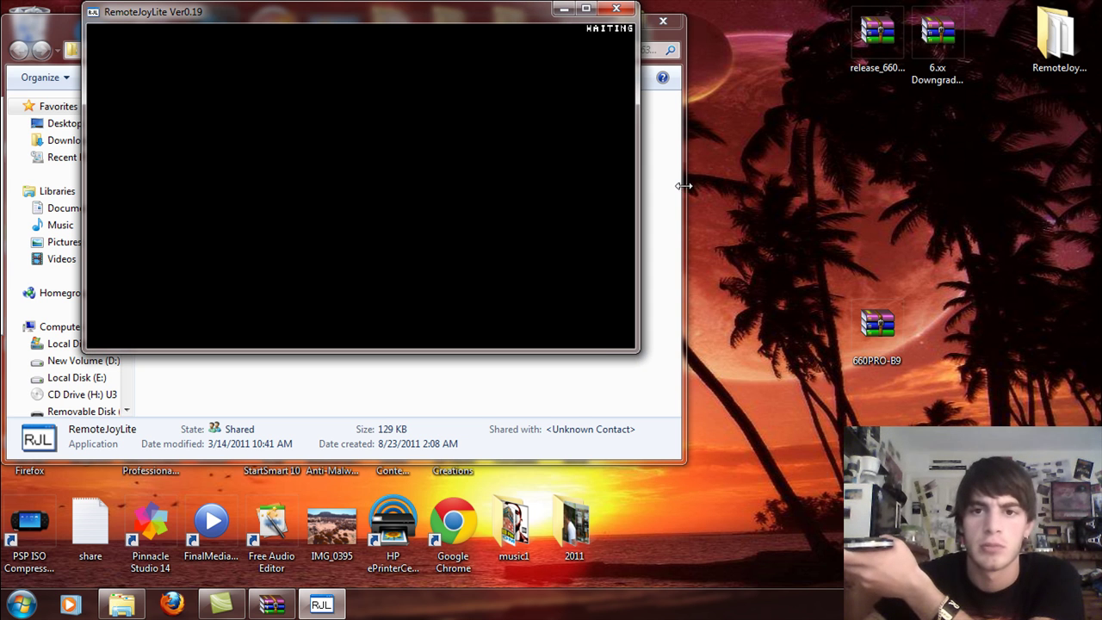
{"action": "left_click", "coordinate": [663, 20]}
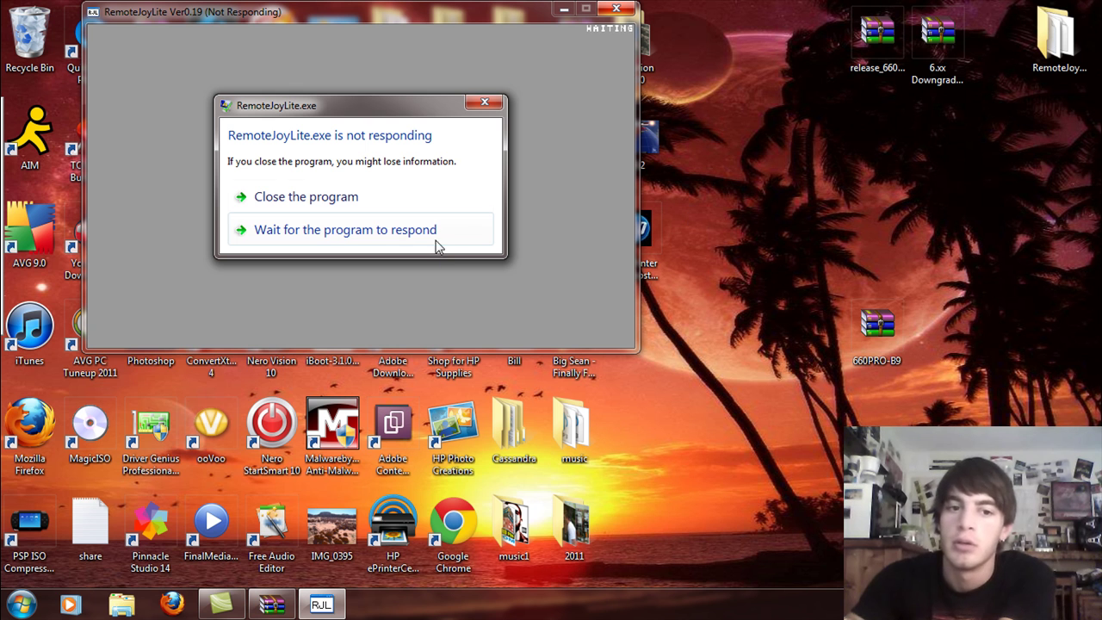
Force the unresponsive RemoteJoyLite program to close
{"action": "left_click", "coordinate": [485, 103]}
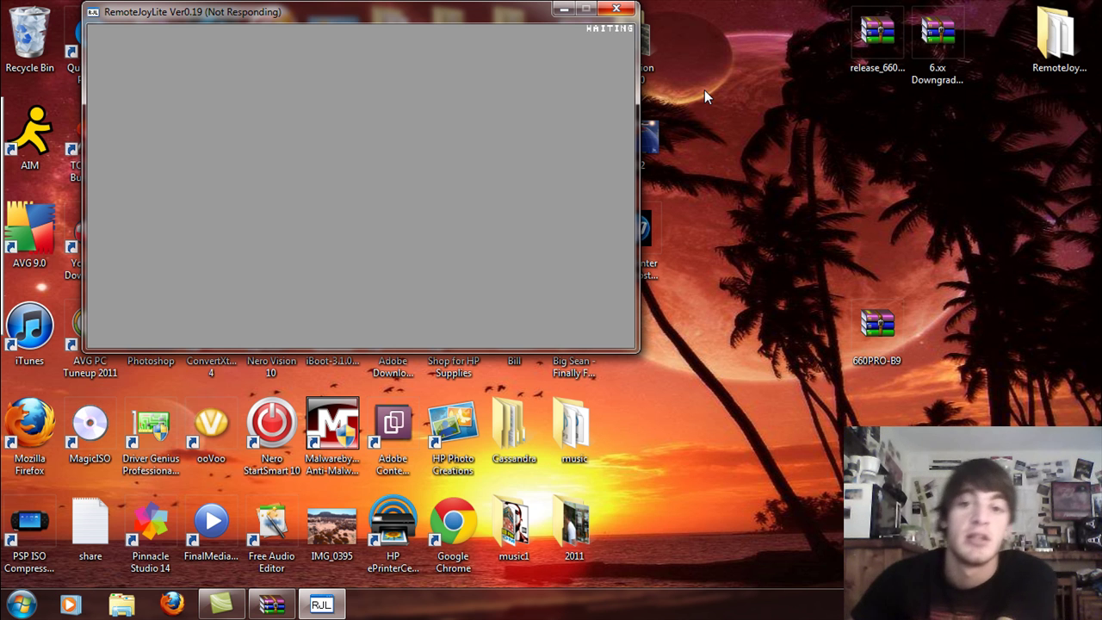
{"action": "left_click", "coordinate": [619, 12]}
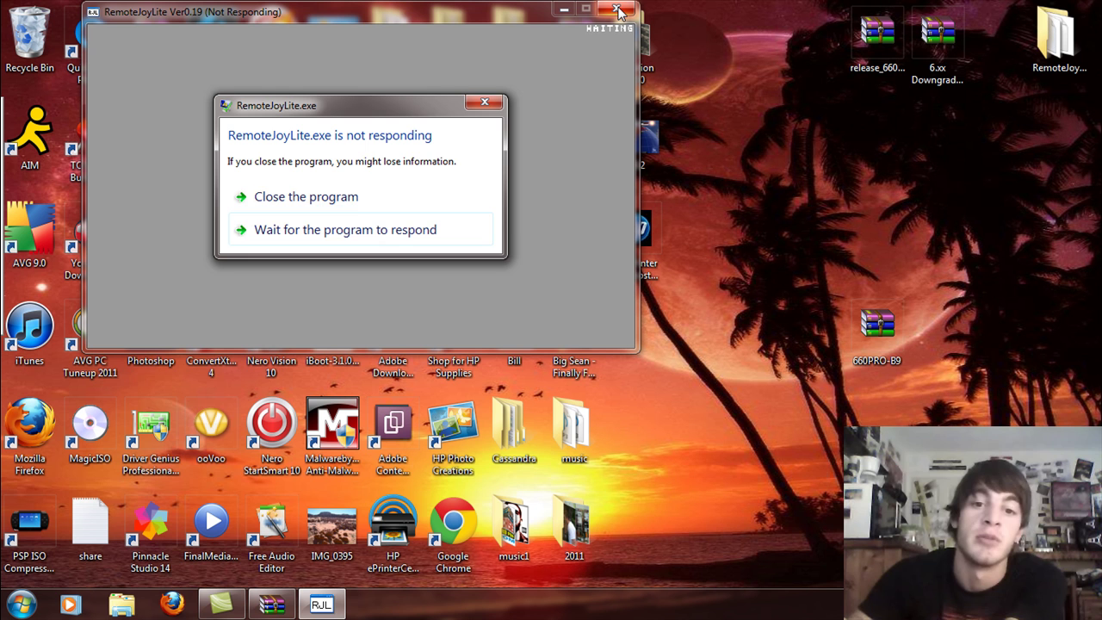
{"action": "left_click", "coordinate": [347, 207]}
{"action": "left_click", "coordinate": [466, 216]}
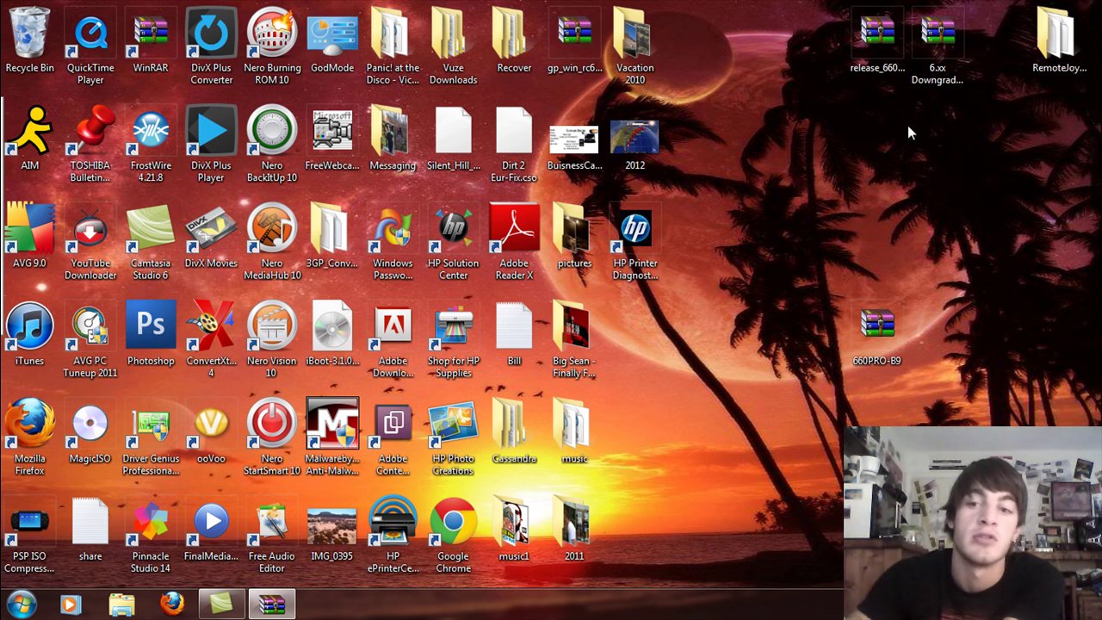
View the PSP's PRO-B launcher screen in a restarted, enlarged RemoteJoyLite window and close the program
{"action": "double_click", "coordinate": [1056, 39]}
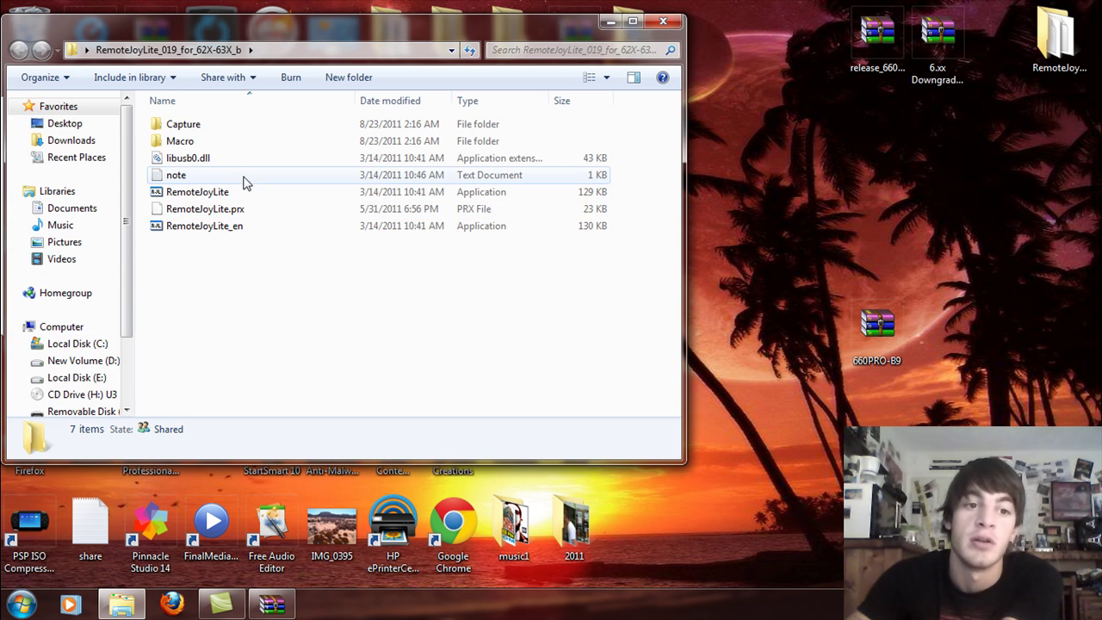
{"action": "double_click", "coordinate": [243, 195]}
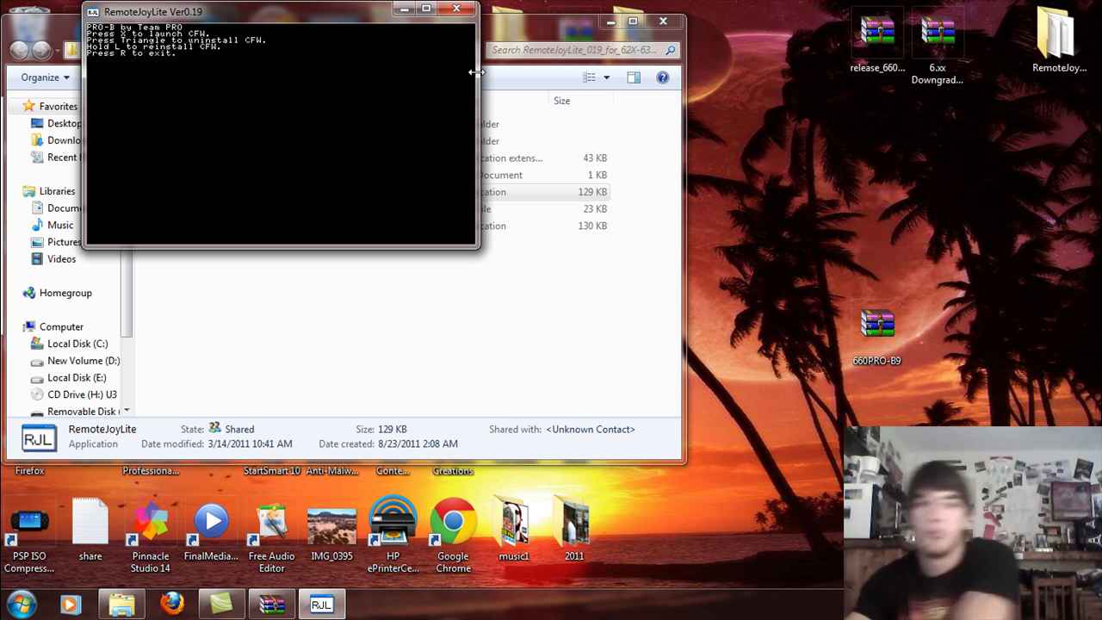
{"action": "left_click", "coordinate": [663, 21]}
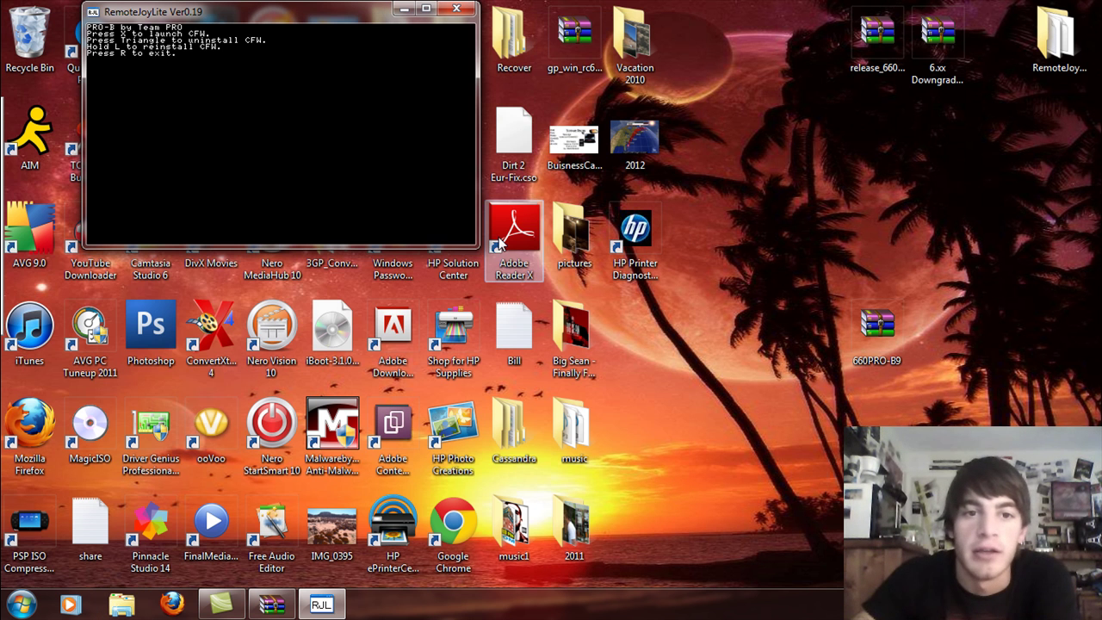
{"action": "left_click_drag", "start_coordinate": [480, 247], "coordinate": [610, 307]}
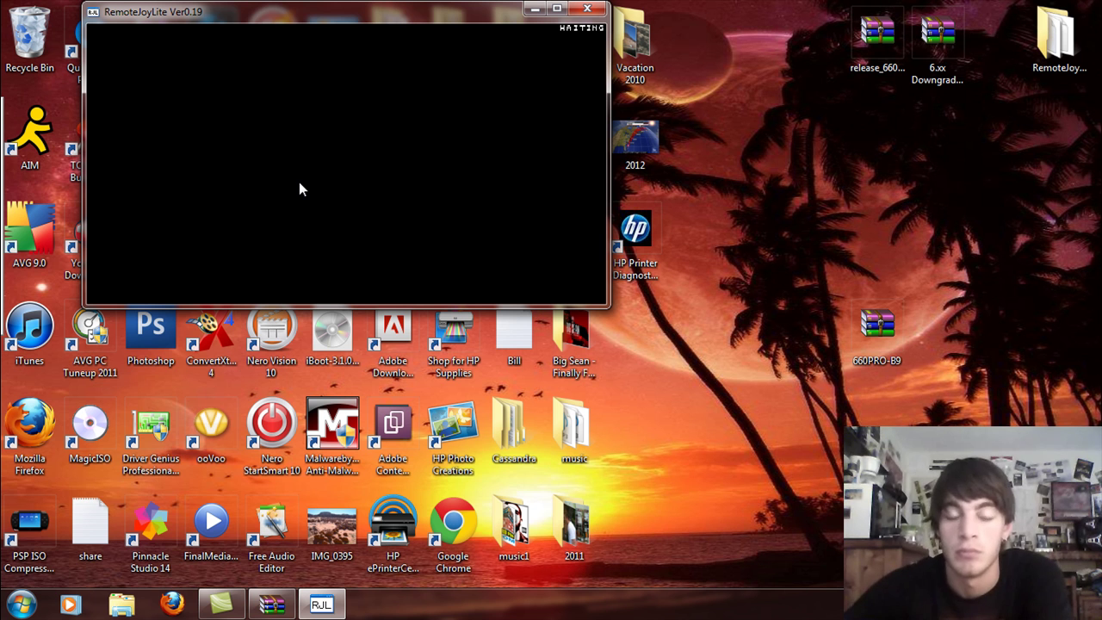
{"action": "left_click", "coordinate": [586, 10]}
Try to mirror the PSP screen by restarting RemoteJoyLite, close its folder and reposition its window before quitting the program
{"action": "double_click", "coordinate": [1057, 39]}
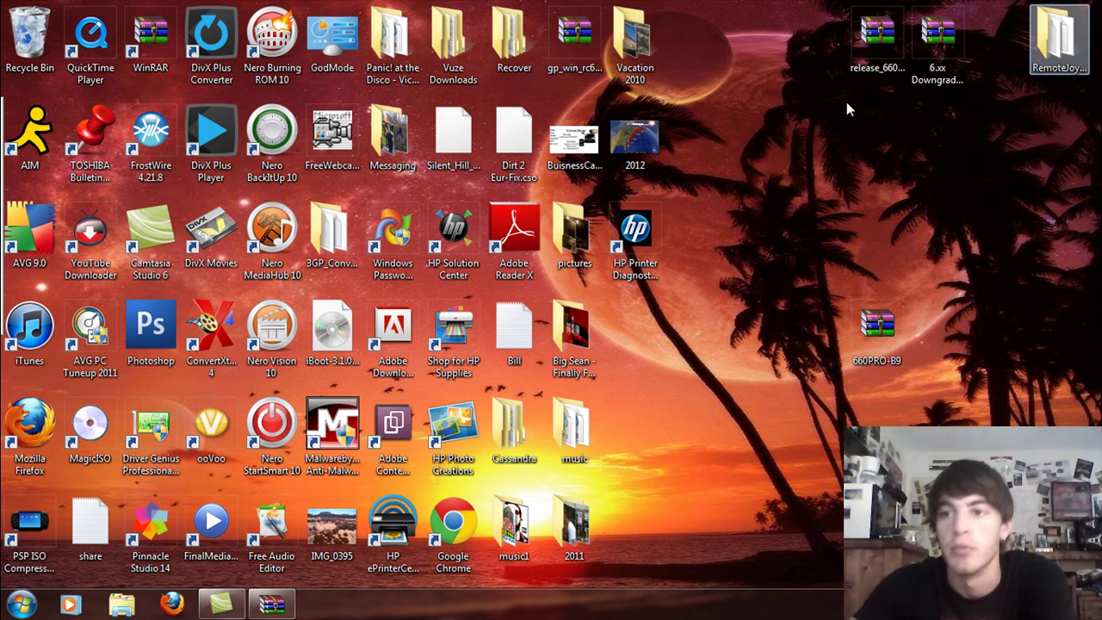
{"action": "double_click", "coordinate": [244, 192]}
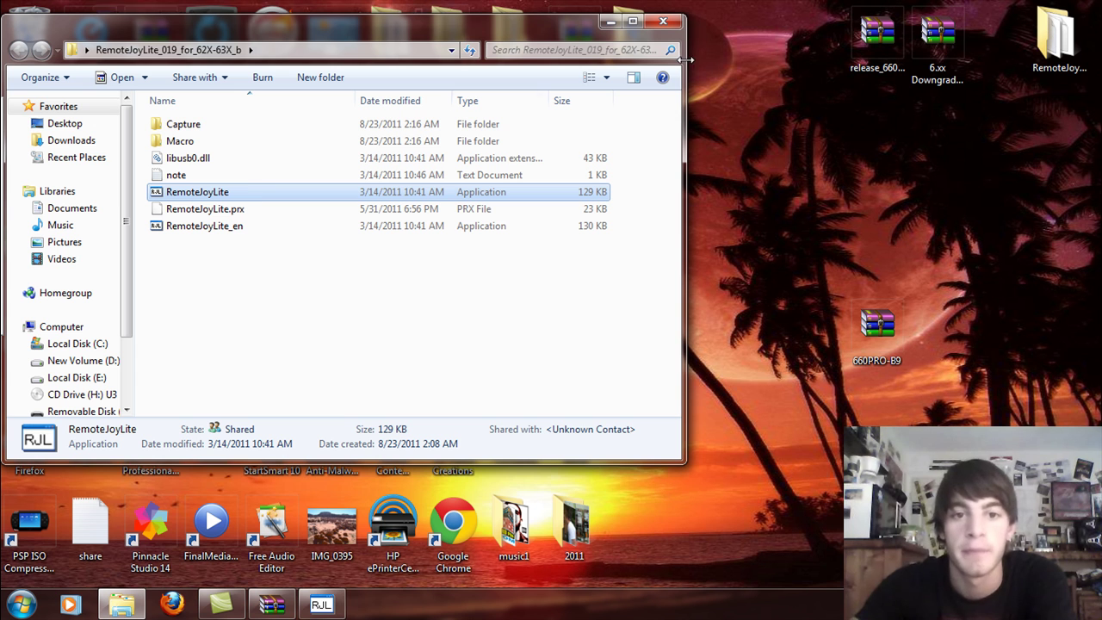
{"action": "left_click", "coordinate": [662, 21]}
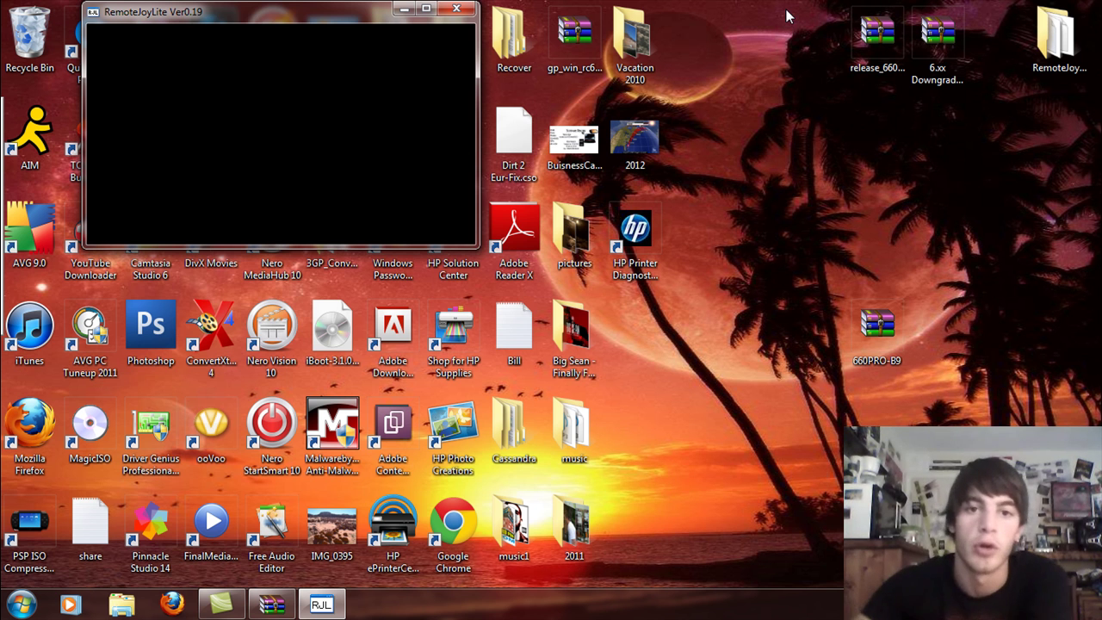
{"action": "left_click_drag", "start_coordinate": [361, 14], "coordinate": [527, 91]}
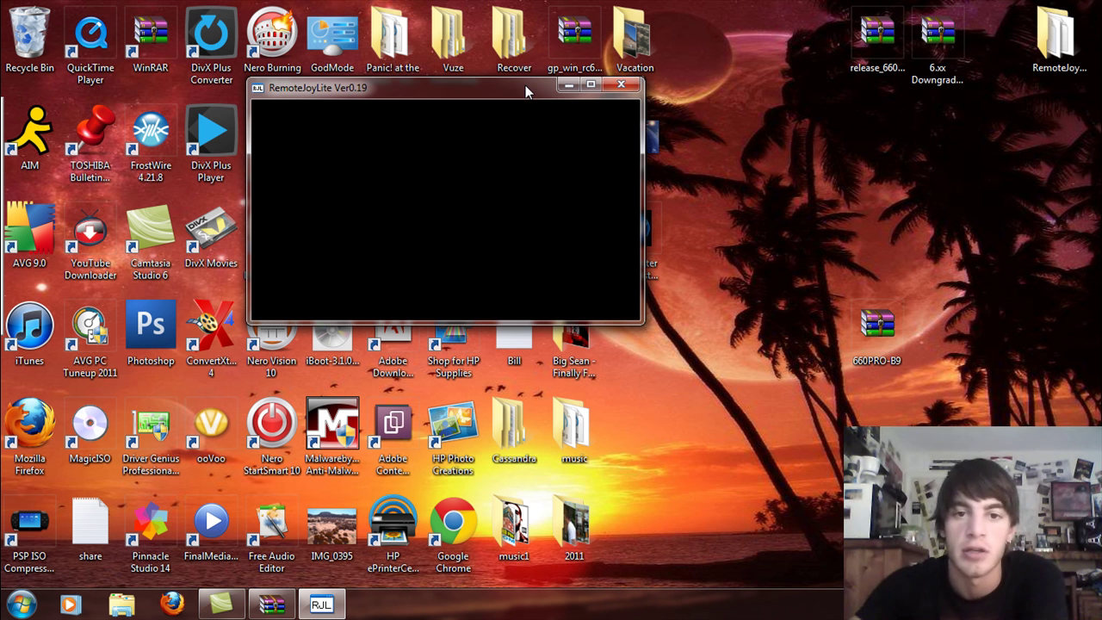
{"action": "left_click", "coordinate": [620, 84]}
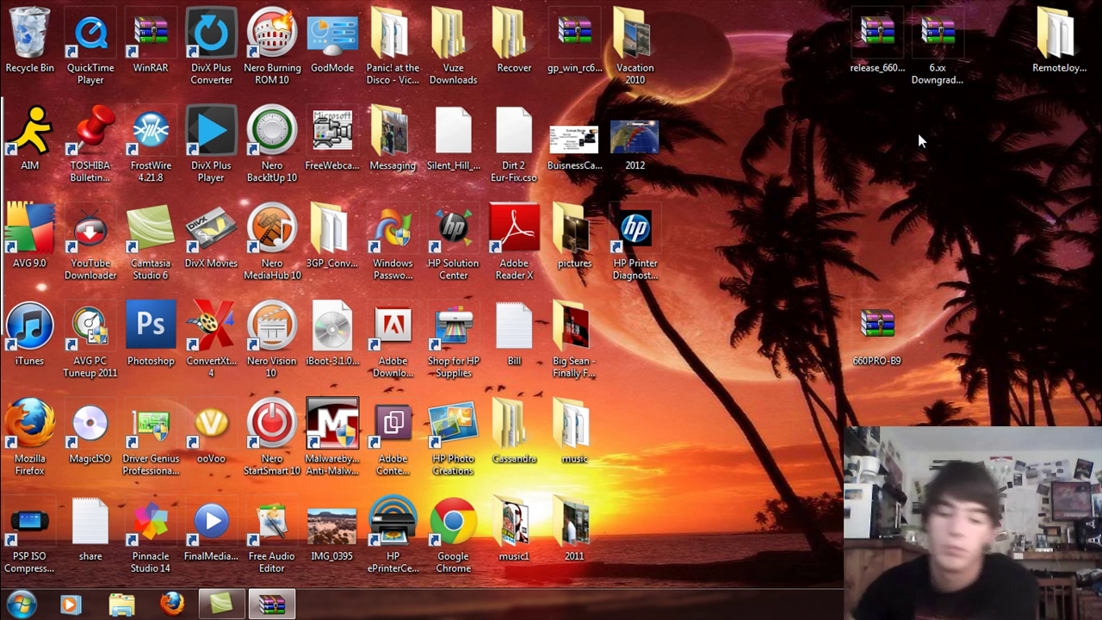
Try another restart of RemoteJoyLite with its folder window minimized, and quit the program
{"action": "double_click", "coordinate": [1057, 39]}
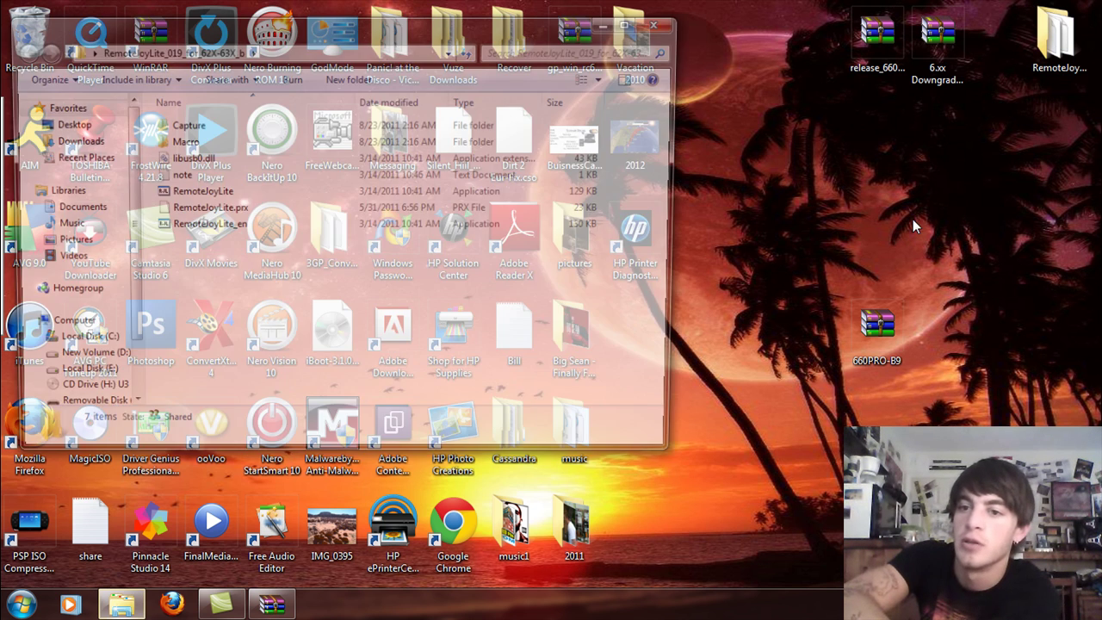
{"action": "double_click", "coordinate": [277, 185]}
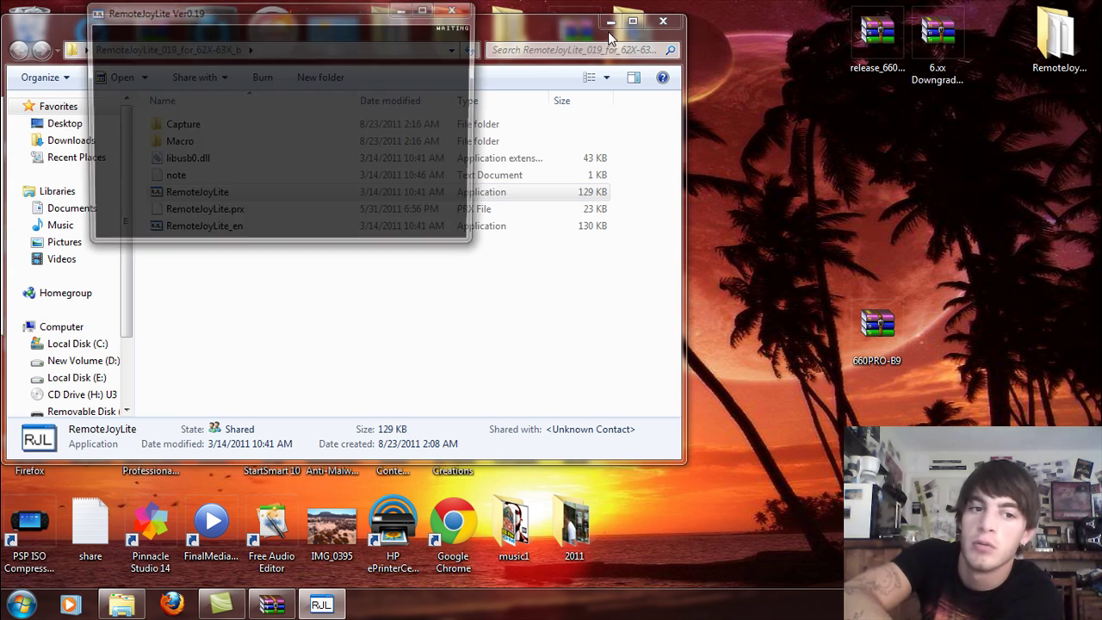
{"action": "left_click", "coordinate": [613, 23]}
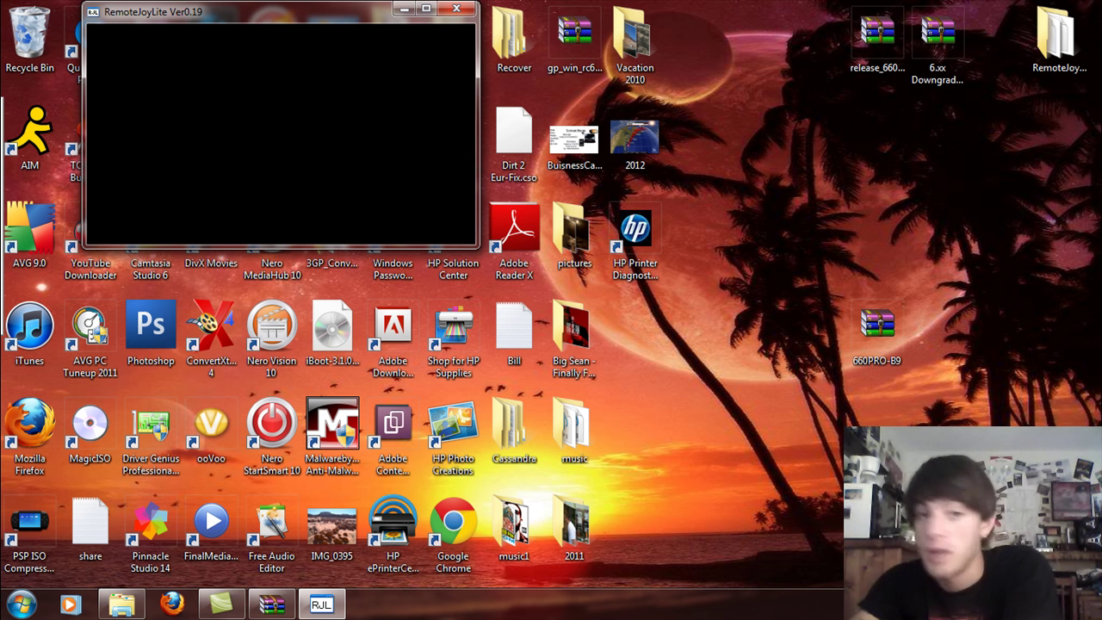
{"action": "left_click", "coordinate": [457, 9]}
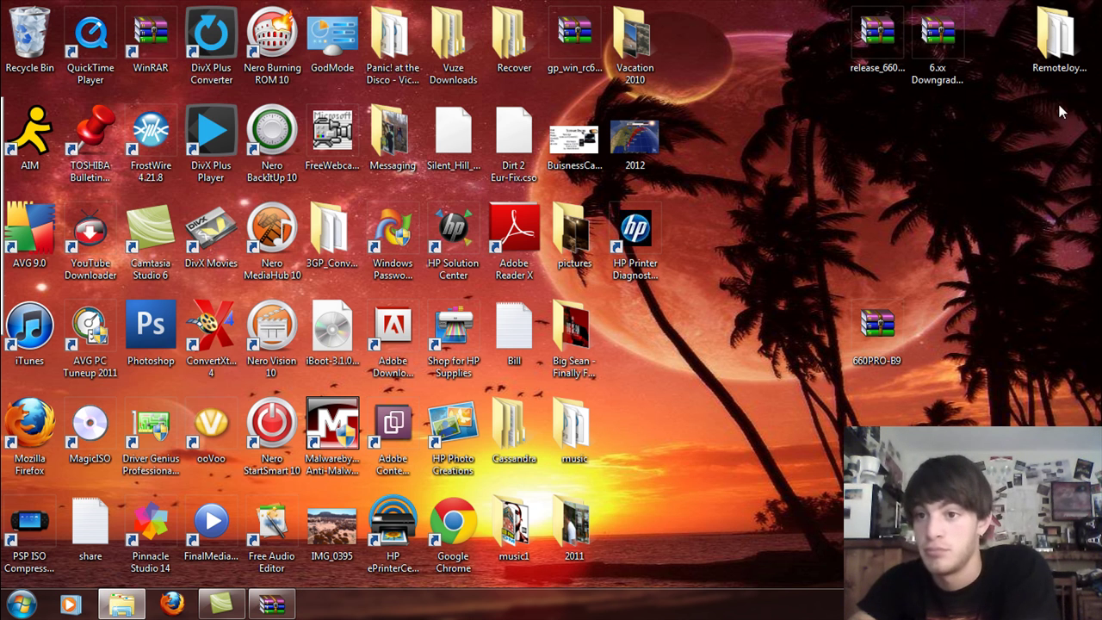
Start RemoteJoyLite from its desktop folder, minimize the folder window and enlarge the mirrored PSP screen
{"action": "double_click", "coordinate": [1058, 42]}
{"action": "double_click", "coordinate": [364, 191]}
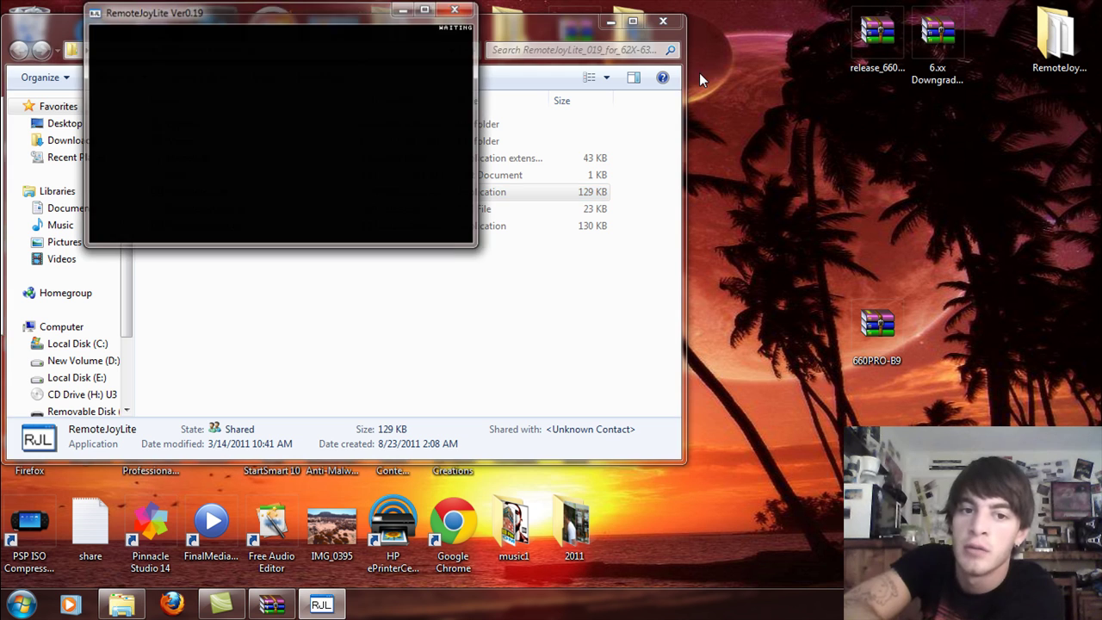
{"action": "left_click", "coordinate": [610, 21]}
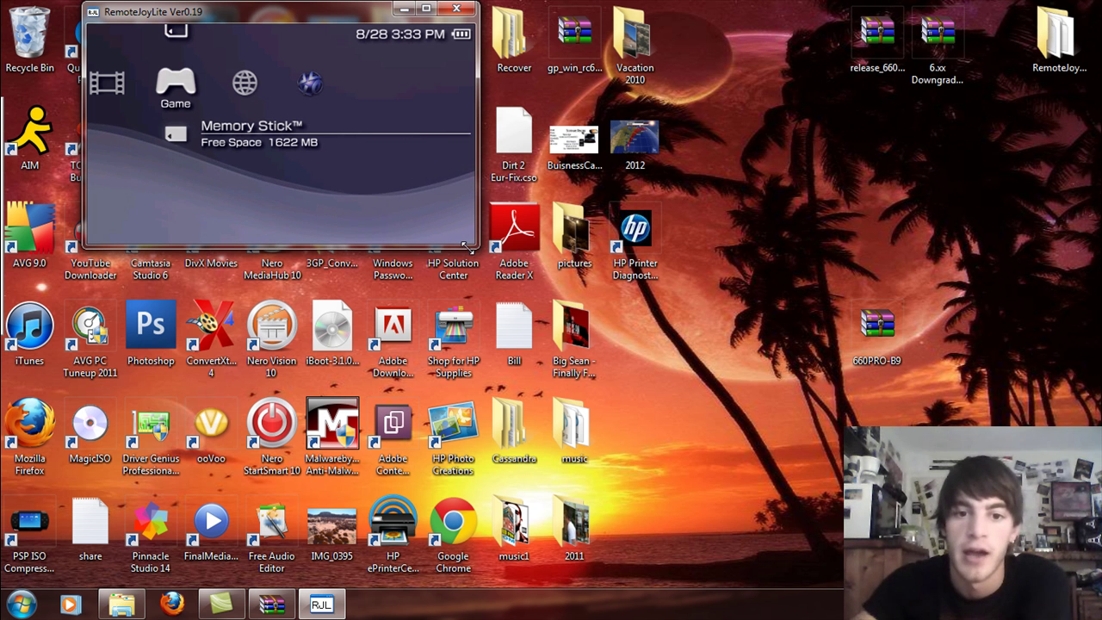
{"action": "left_click_drag", "start_coordinate": [466, 247], "coordinate": [605, 305]}
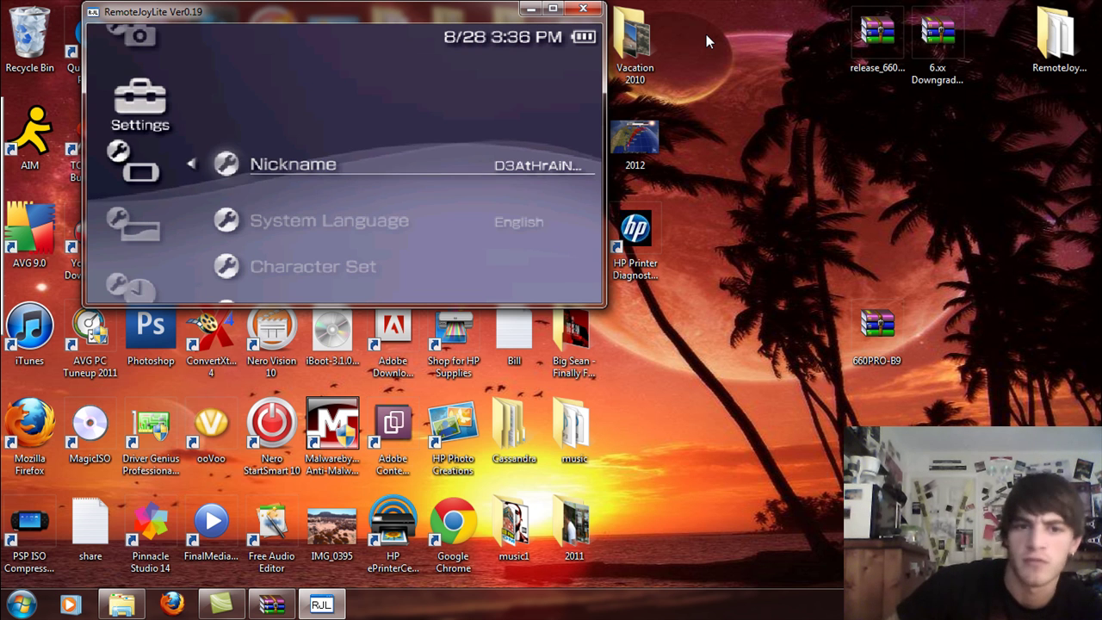
Open System Information in the PSP's System Settings to check the installed system software version
{"action": "key", "text": "Down"}
{"action": "key", "text": "Down"}
{"action": "key", "text": "Down"}
{"action": "key", "text": "Down"}
{"action": "key", "text": "Down"}
{"action": "key", "text": "Down"}
{"action": "key", "text": "Down"}
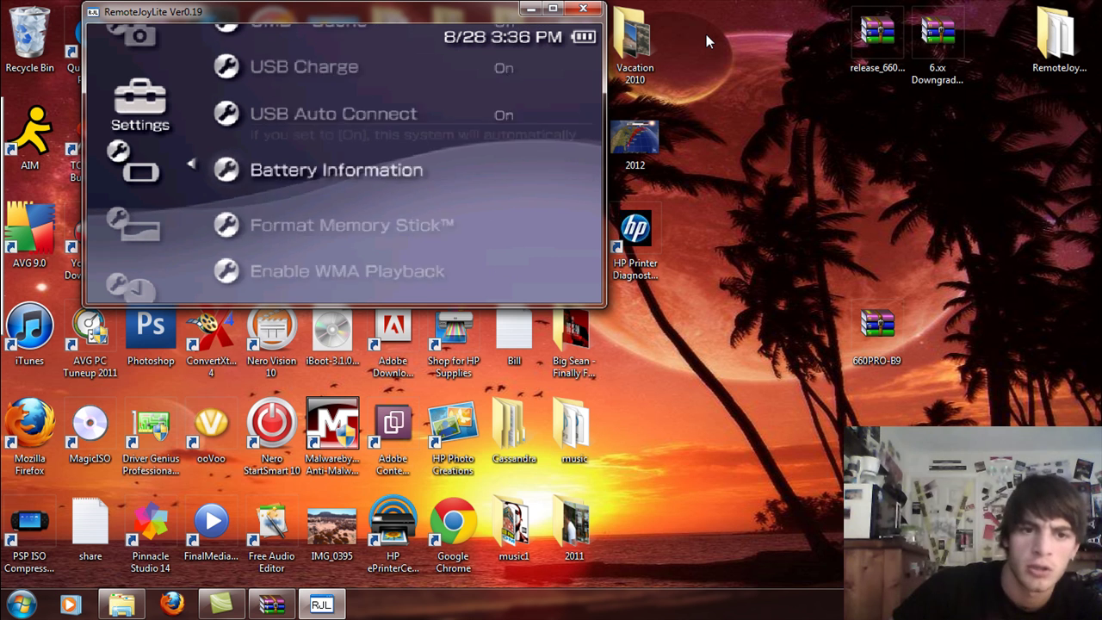
{"action": "key", "text": "Return"}
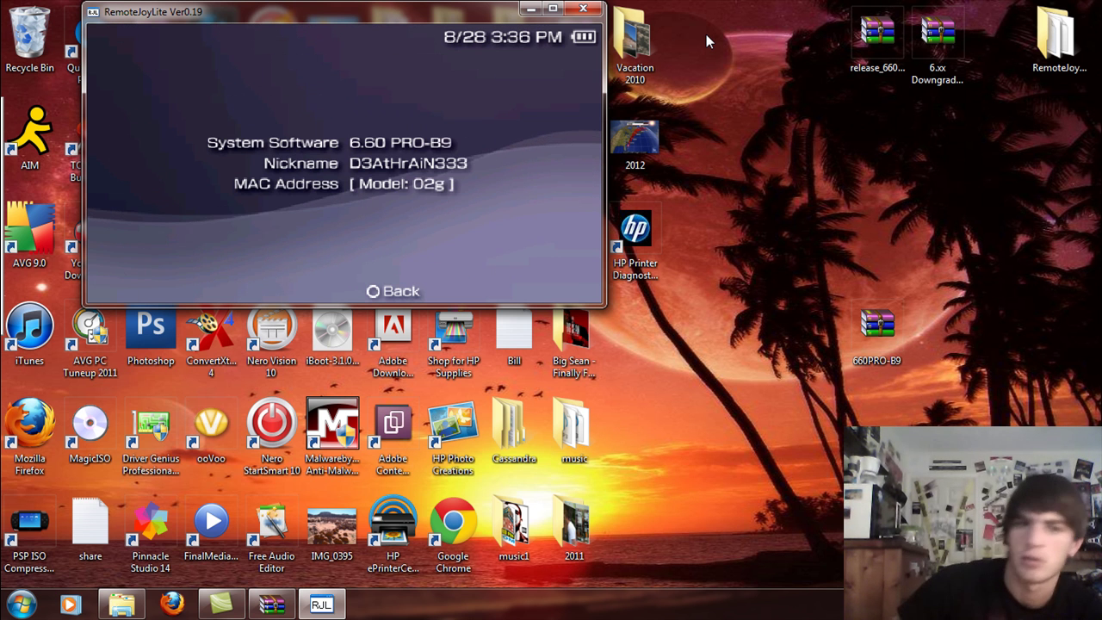